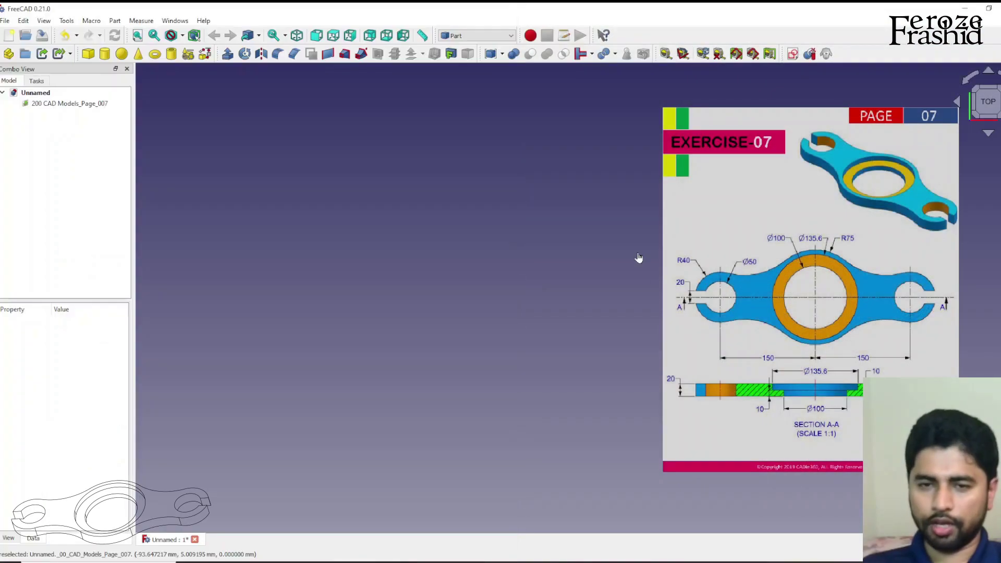
Bring FreeCAD, with the imported Exercise 07 reference image, to the front
{"action": "left_click", "coordinate": [640, 258]}
Centre the reference drawing and open its image plane settings to begin calibration
{"action": "middle_click_drag", "start_coordinate": [824, 287], "coordinate": [570, 290]}
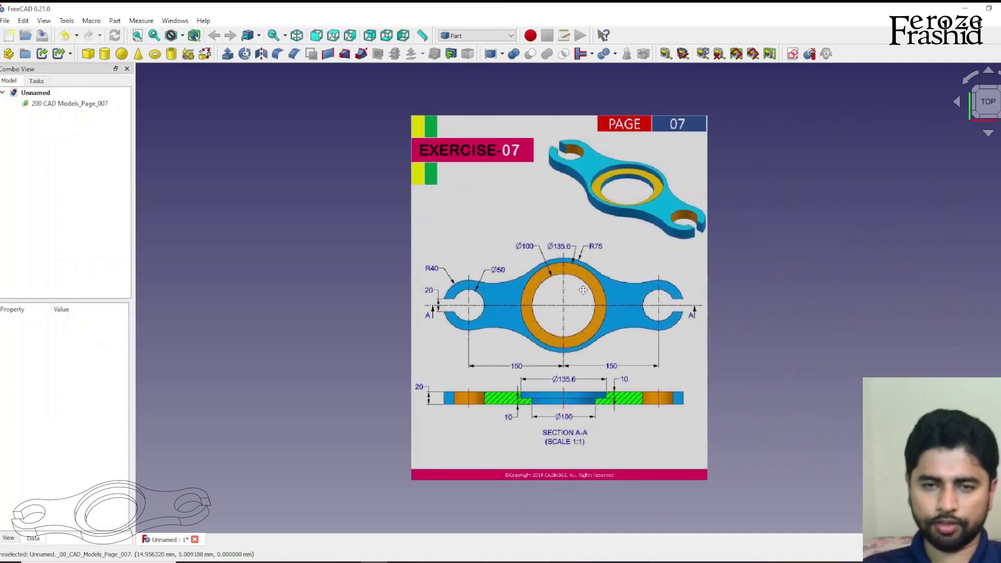
{"action": "scroll", "coordinate": [557, 285], "scroll_direction": "up", "scroll_amount": 2}
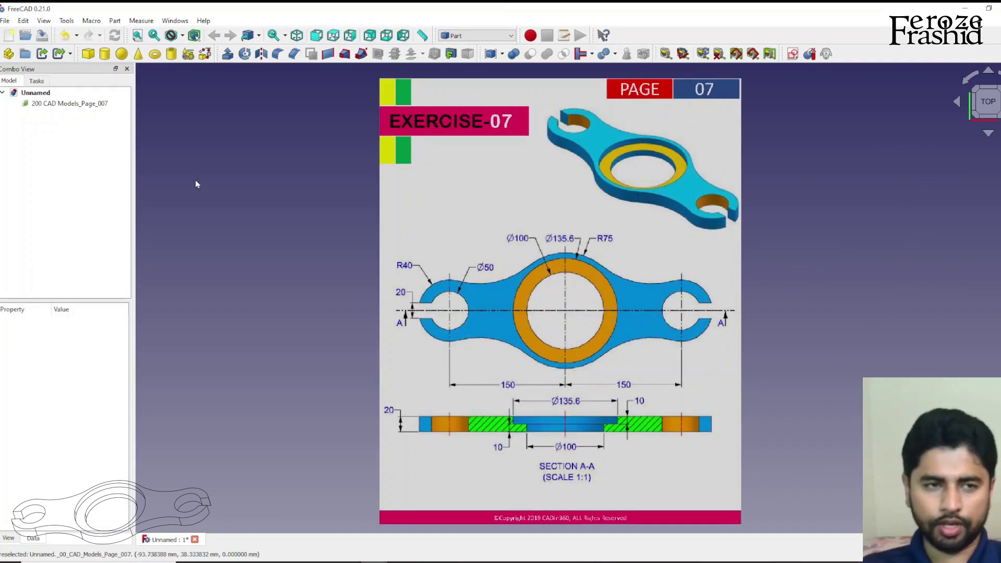
{"action": "double_click", "coordinate": [76, 104]}
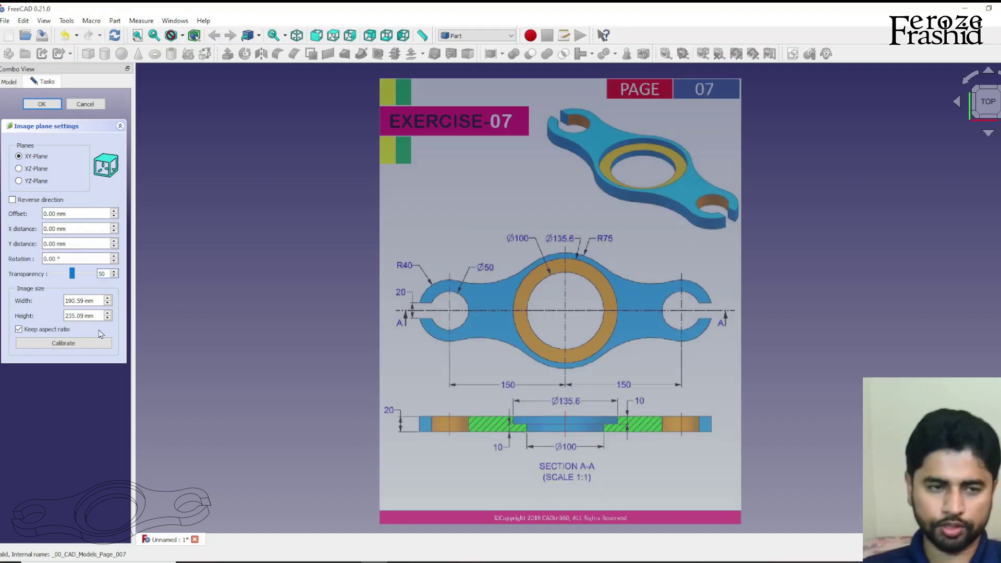
{"action": "left_click", "coordinate": [75, 343]}
Calibrate the image between the outer 150 arrowheads, enter the distance, and confirm
{"action": "scroll", "coordinate": [530, 385], "scroll_direction": "up", "scroll_amount": 4}
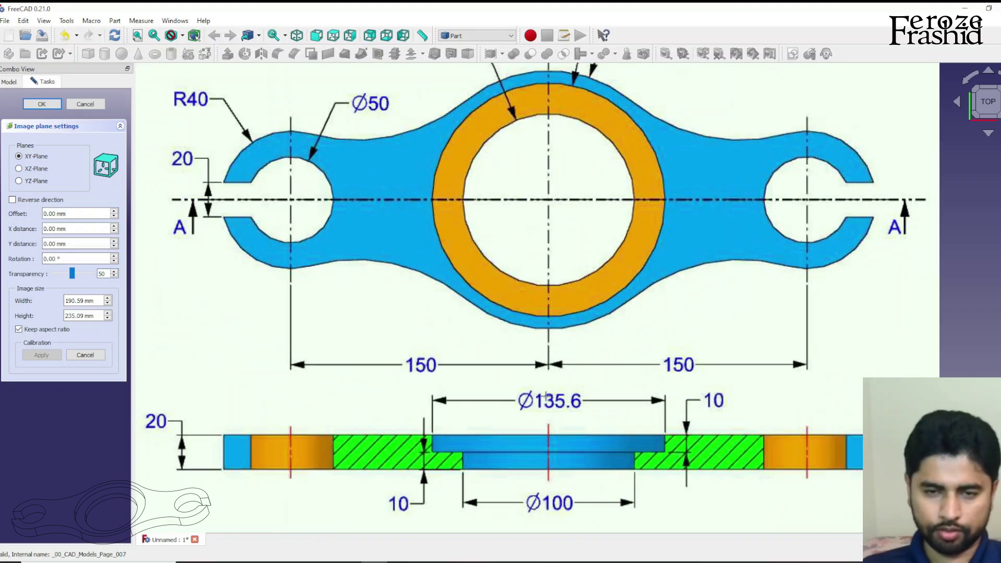
{"action": "scroll", "coordinate": [300, 364], "scroll_direction": "up", "scroll_amount": 8}
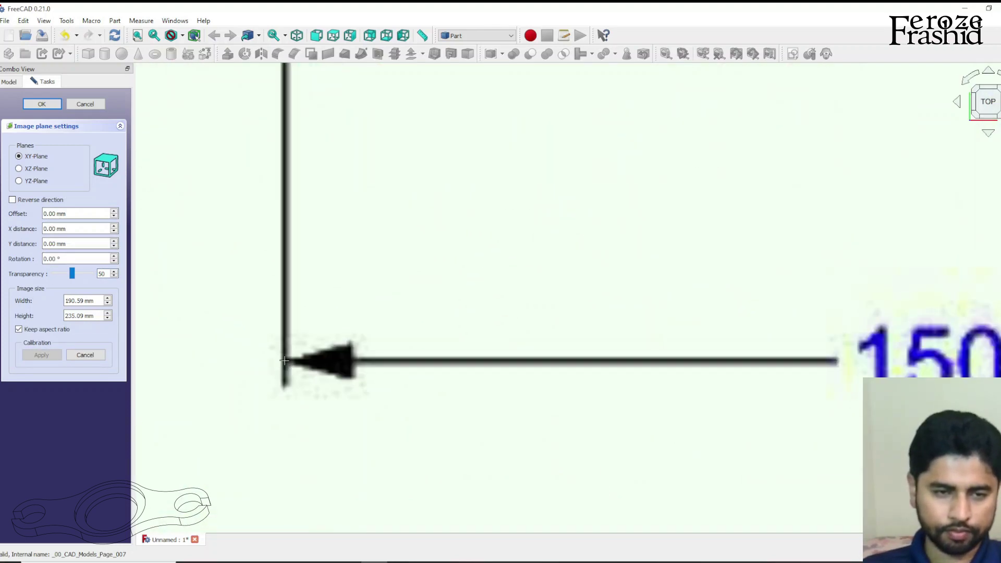
{"action": "left_click", "coordinate": [284, 360]}
{"action": "scroll", "coordinate": [284, 360], "scroll_direction": "down", "scroll_amount": 8}
{"action": "scroll", "coordinate": [782, 373], "scroll_direction": "up", "scroll_amount": 5}
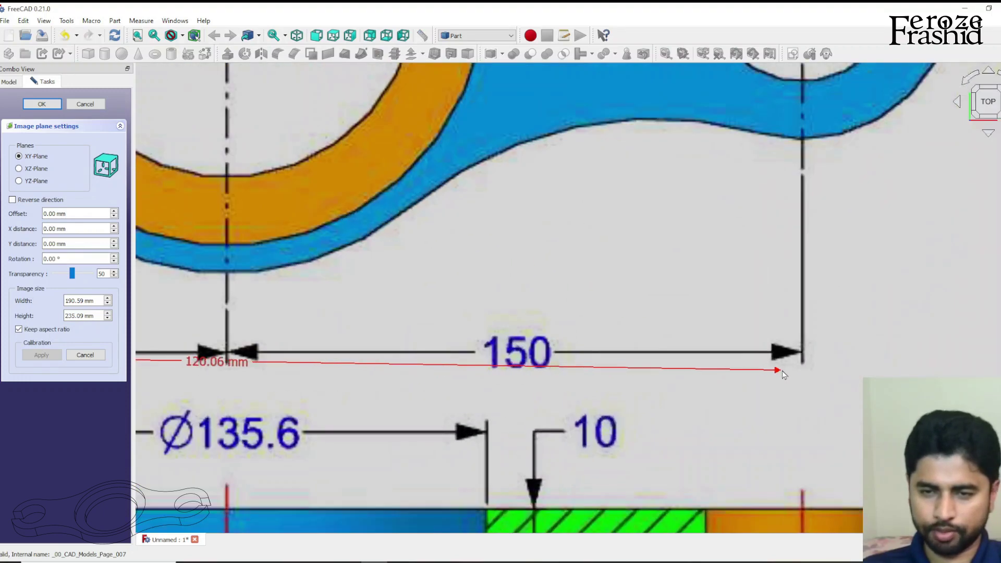
{"action": "scroll", "coordinate": [784, 374], "scroll_direction": "up", "scroll_amount": 3}
{"action": "left_click", "coordinate": [818, 339]}
{"action": "scroll", "coordinate": [865, 339], "scroll_direction": "down", "scroll_amount": 5}
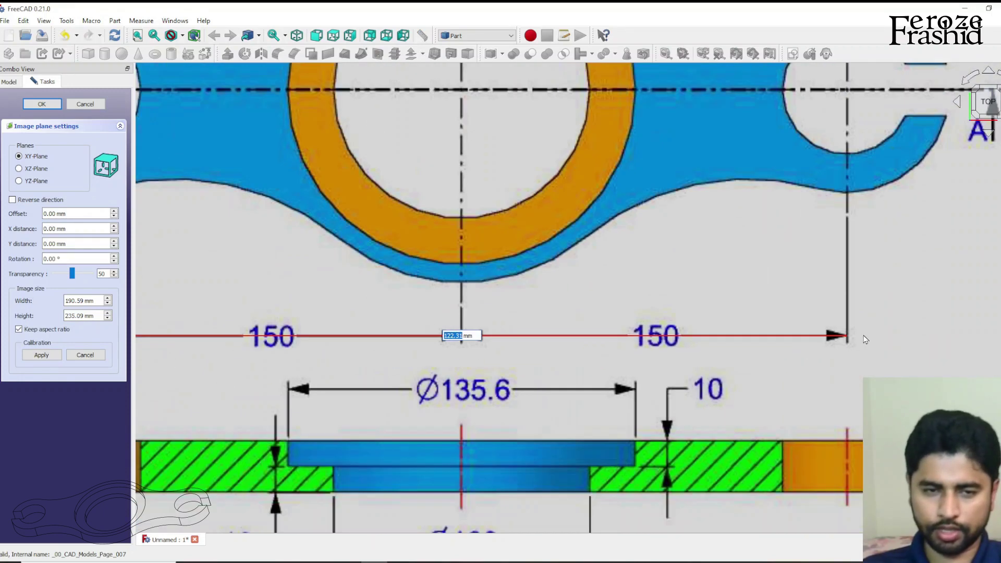
{"action": "type", "text": "300"}
{"action": "key", "text": "Return"}
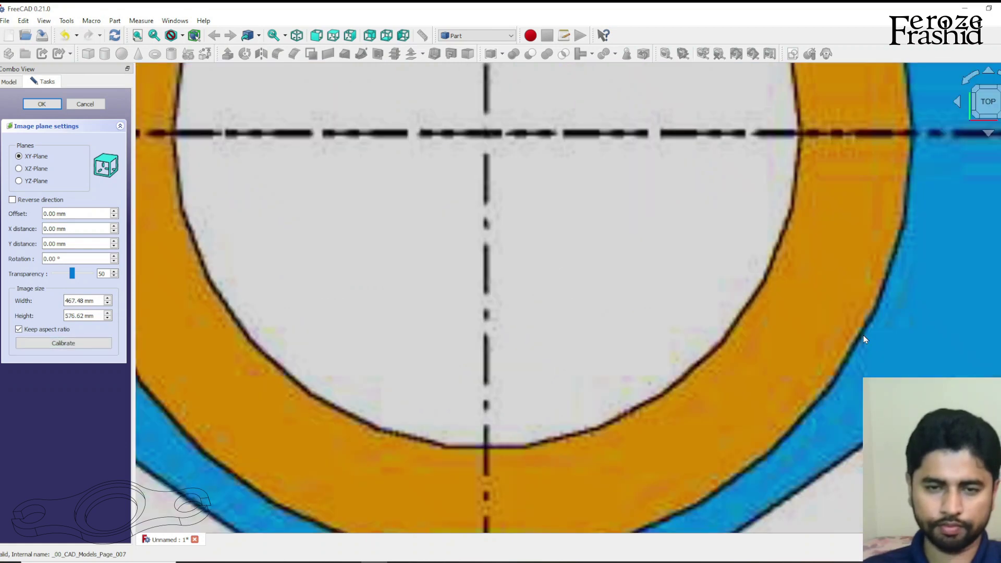
{"action": "scroll", "coordinate": [789, 334], "scroll_direction": "down", "scroll_amount": 5}
{"action": "scroll", "coordinate": [555, 255], "scroll_direction": "down", "scroll_amount": 1}
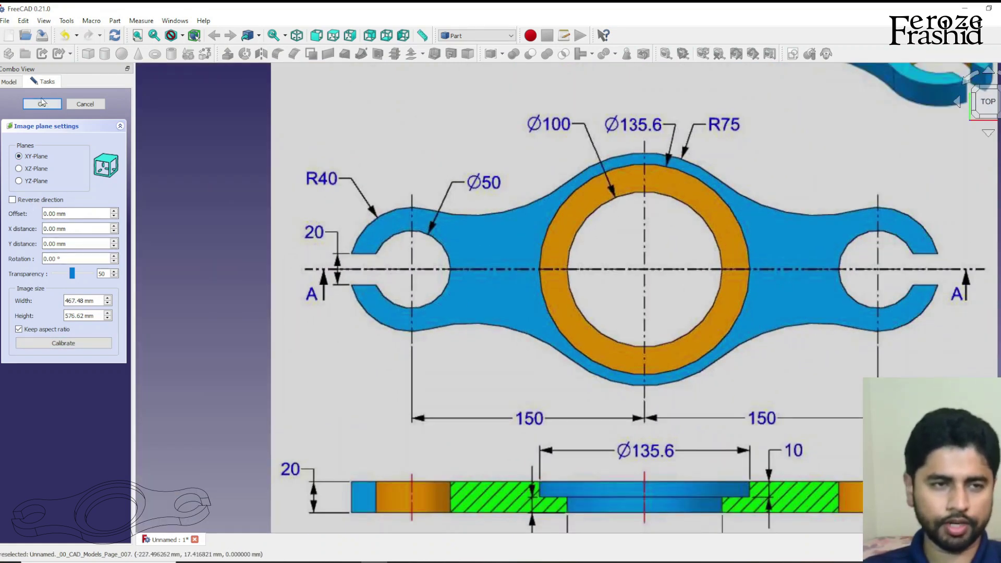
{"action": "left_click", "coordinate": [42, 106]}
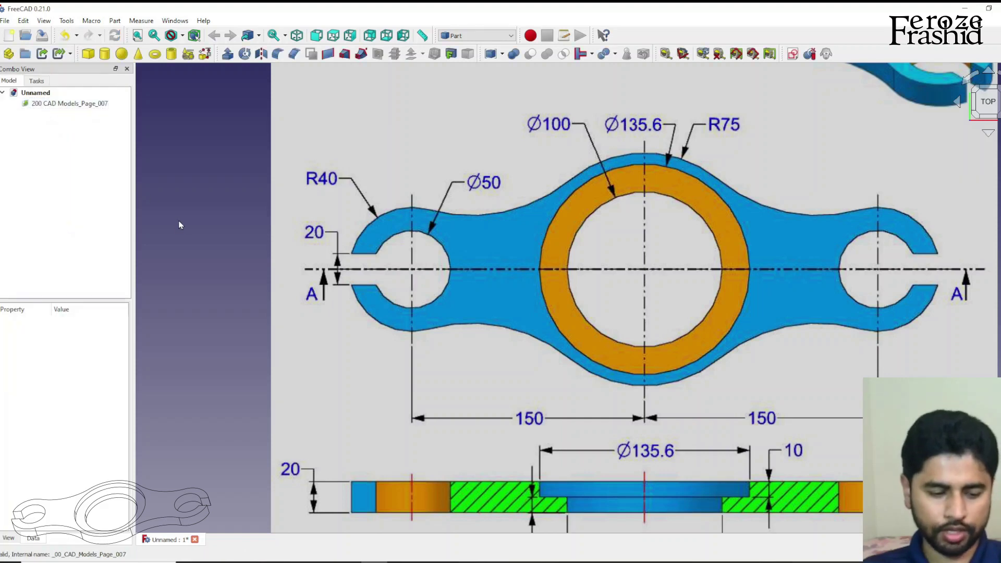
Transform the image plane along X and Y until the large ring centres on the origin
{"action": "scroll", "coordinate": [179, 224], "scroll_direction": "down", "scroll_amount": 2}
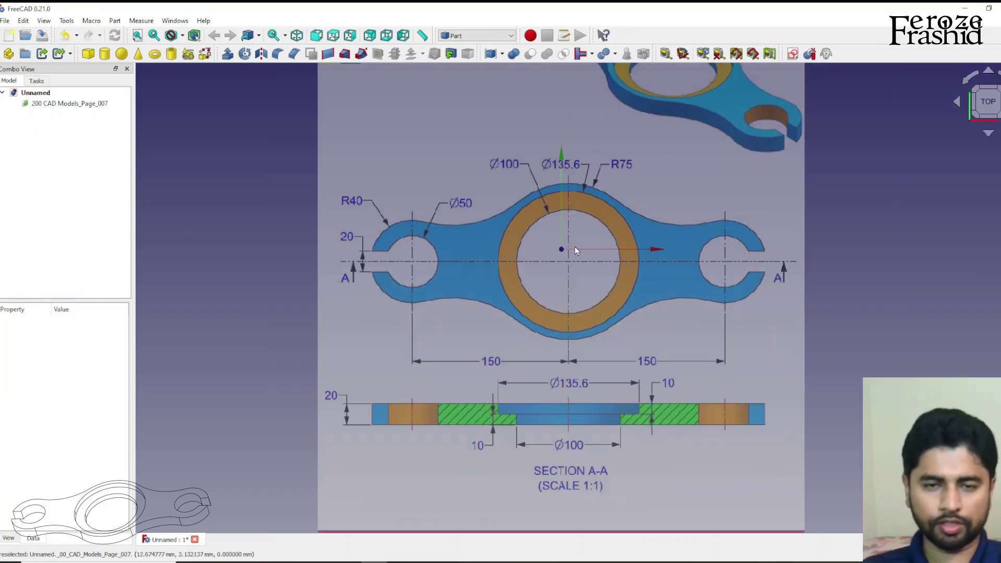
{"action": "left_click", "coordinate": [96, 104]}
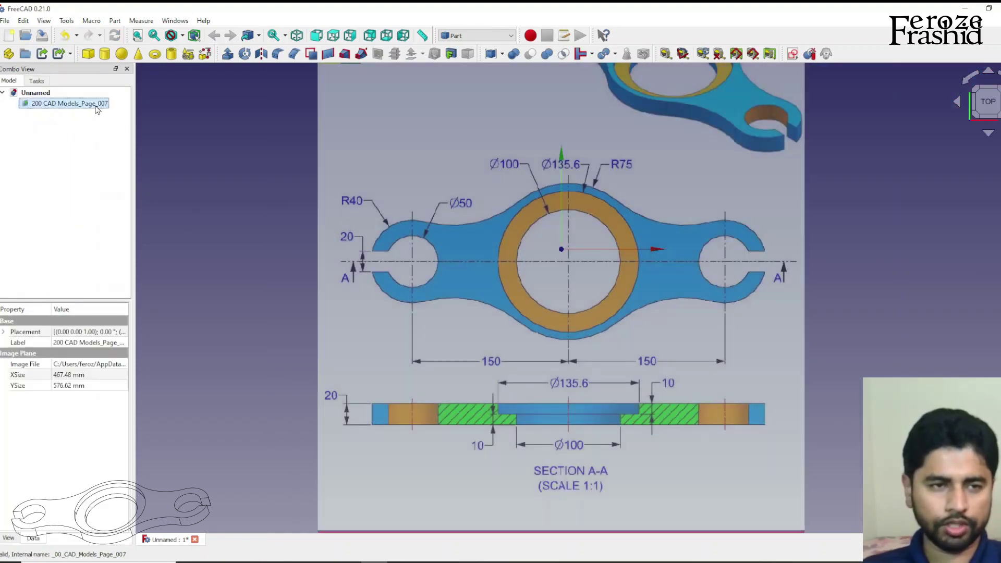
{"action": "right_click", "coordinate": [96, 104]}
{"action": "left_click", "coordinate": [121, 123]}
{"action": "mouse_move", "coordinate": [688, 251]}
{"action": "left_mouse_down"}
{"action": "mouse_move", "coordinate": [705, 251]}
{"action": "mouse_move", "coordinate": [682, 251]}
{"action": "left_mouse_up"}
{"action": "scroll", "coordinate": [579, 124], "scroll_direction": "up", "scroll_amount": 2}
{"action": "left_click_drag", "start_coordinate": [552, 176], "coordinate": [542, 178]}
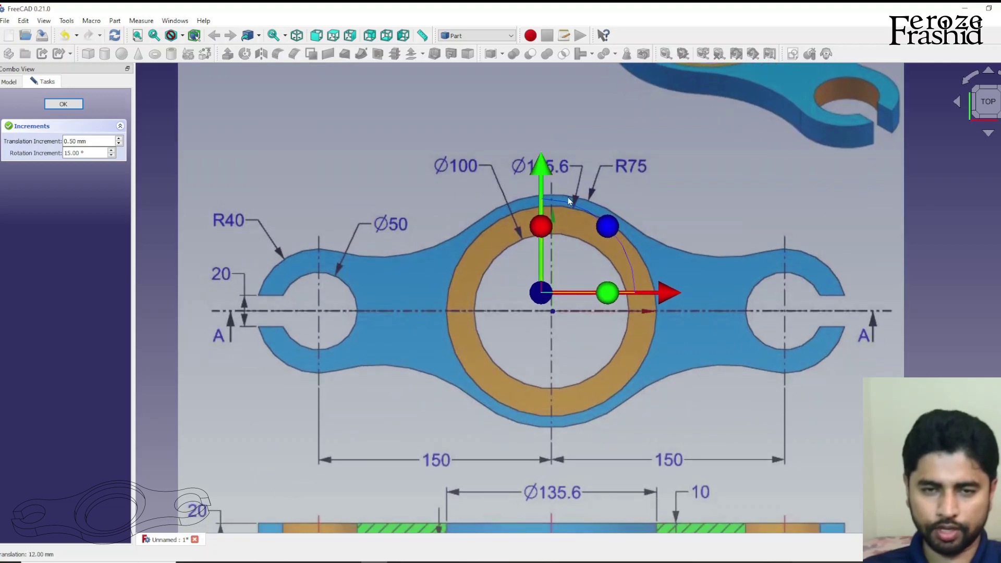
{"action": "left_click", "coordinate": [63, 103]}
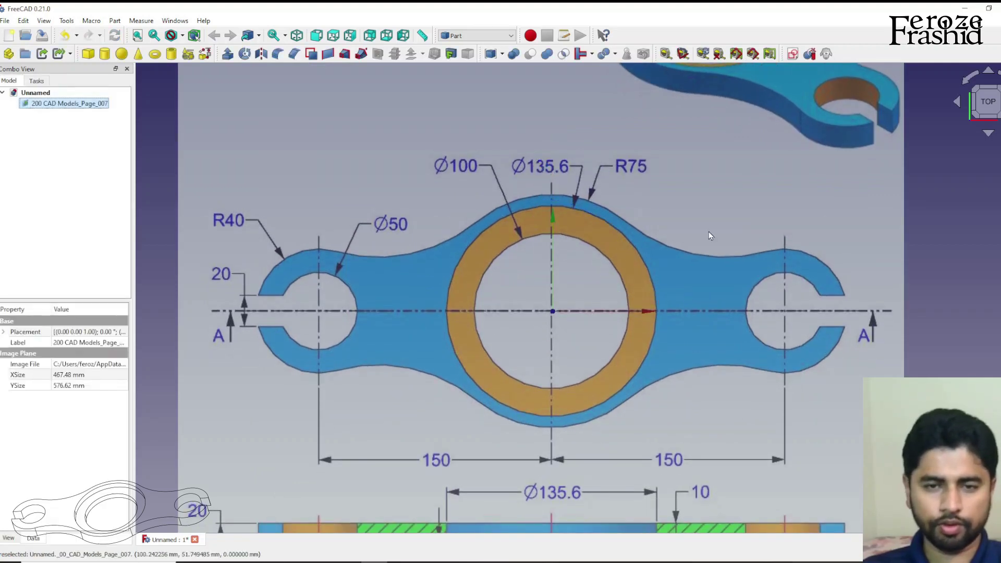
{"action": "scroll", "coordinate": [708, 232], "scroll_direction": "down", "scroll_amount": 2}
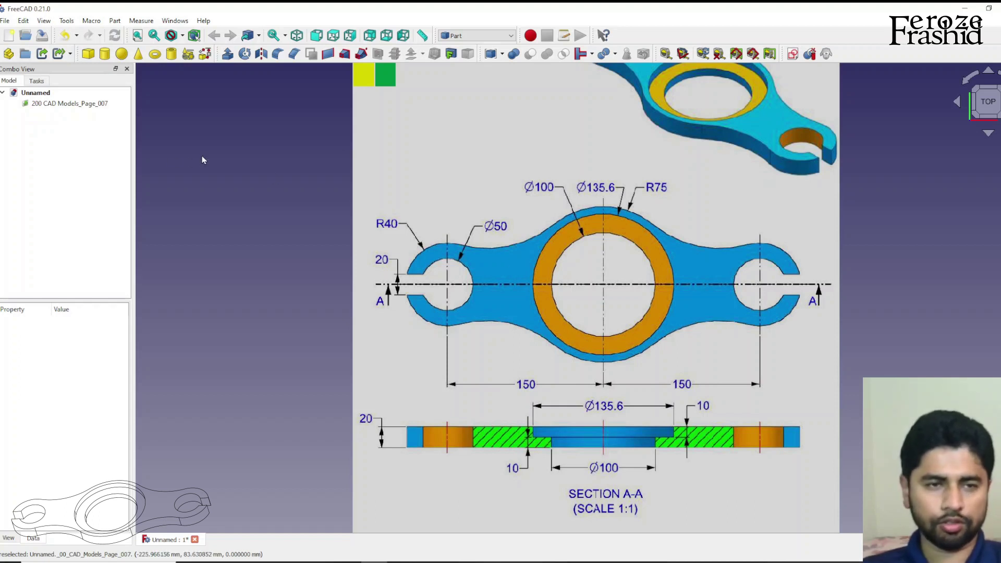
{"action": "left_click", "coordinate": [793, 54]}
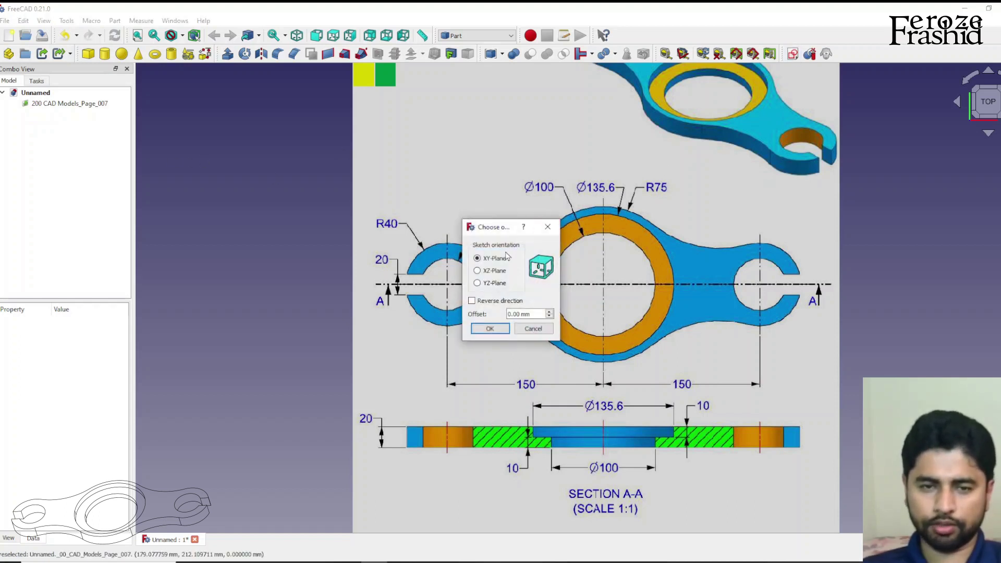
Place the new sketch on the XY-Plane and zoom to frame the reference drawing
{"action": "left_click", "coordinate": [501, 331]}
{"action": "scroll", "coordinate": [684, 301], "scroll_direction": "down", "scroll_amount": 4}
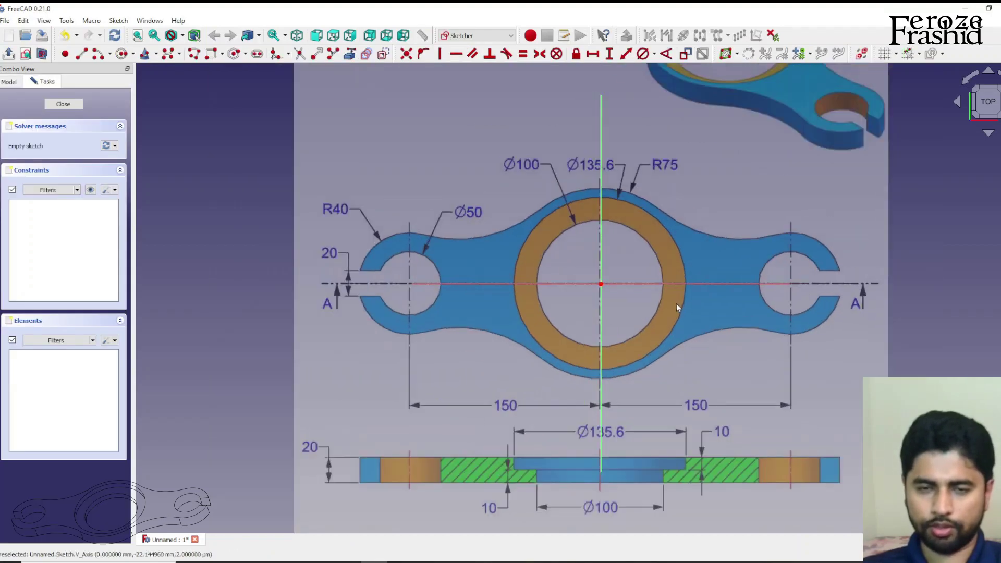
{"action": "scroll", "coordinate": [732, 117], "scroll_direction": "up", "scroll_amount": 2}
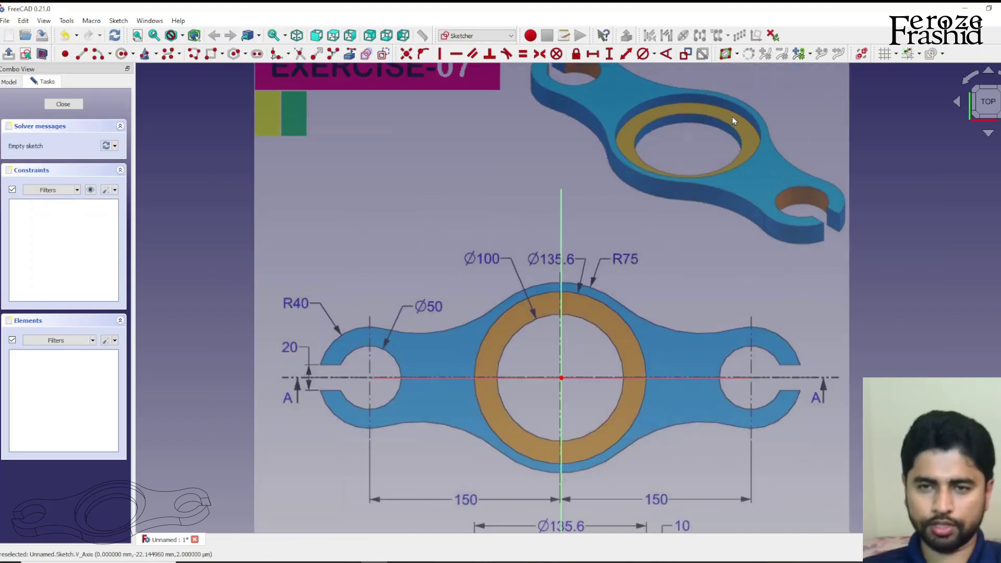
{"action": "scroll", "coordinate": [736, 120], "scroll_direction": "up", "scroll_amount": 3}
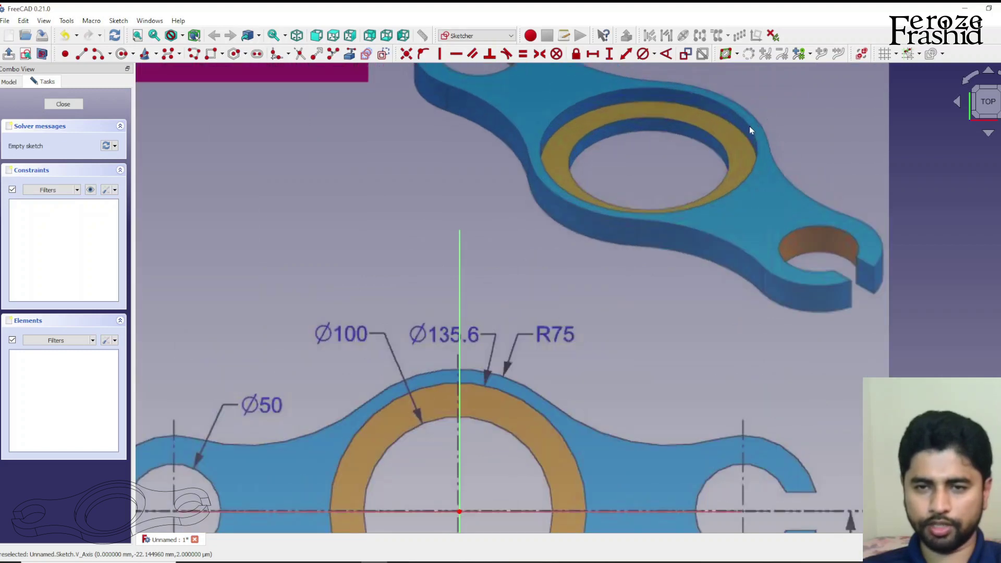
{"action": "scroll", "coordinate": [740, 141], "scroll_direction": "down", "scroll_amount": 2}
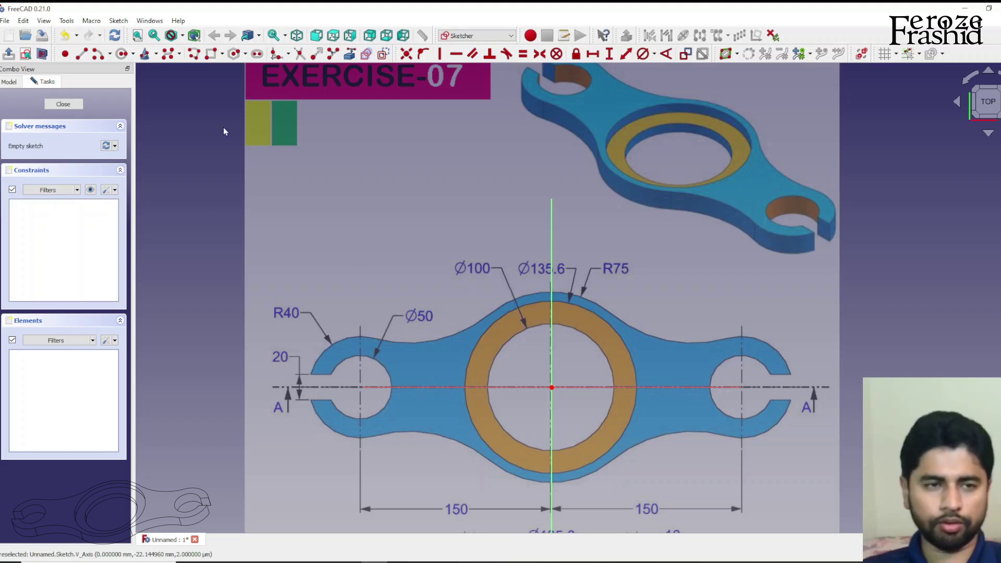
{"action": "left_click", "coordinate": [97, 54]}
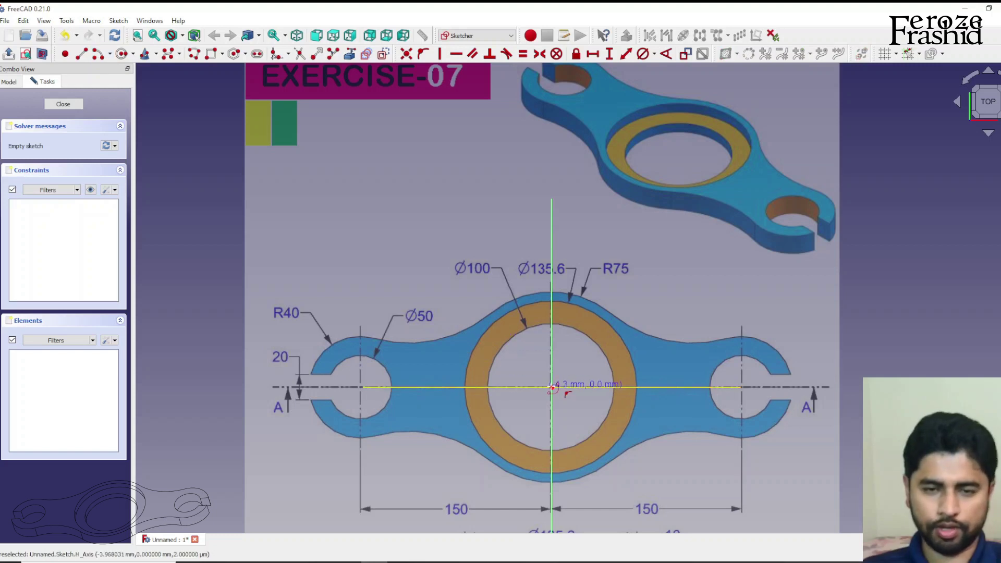
Draw the inner arc and top outer arc centred on the origin
{"action": "left_click", "coordinate": [552, 387]}
{"action": "left_click", "coordinate": [552, 325]}
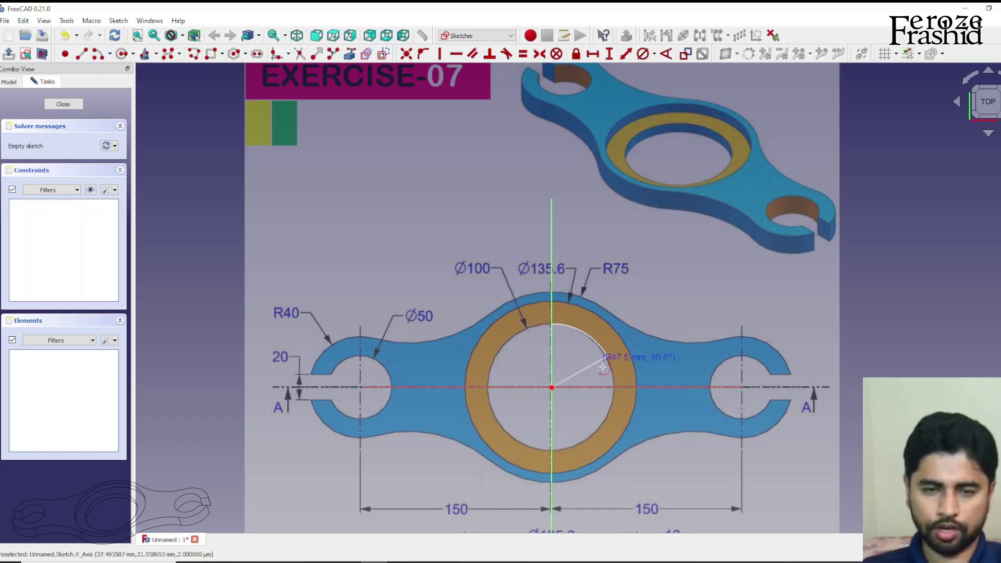
{"action": "left_click", "coordinate": [614, 386]}
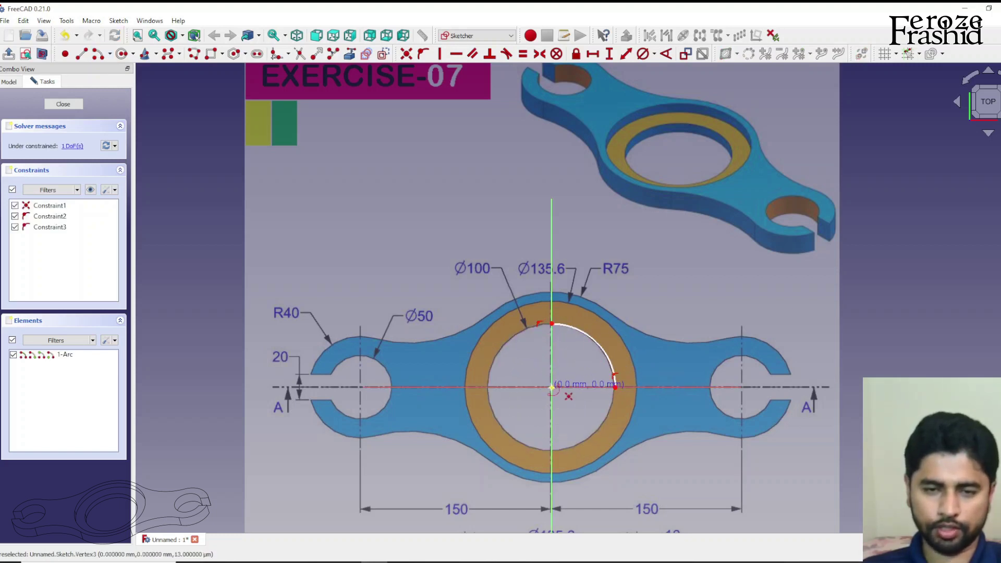
{"action": "left_click", "coordinate": [551, 387]}
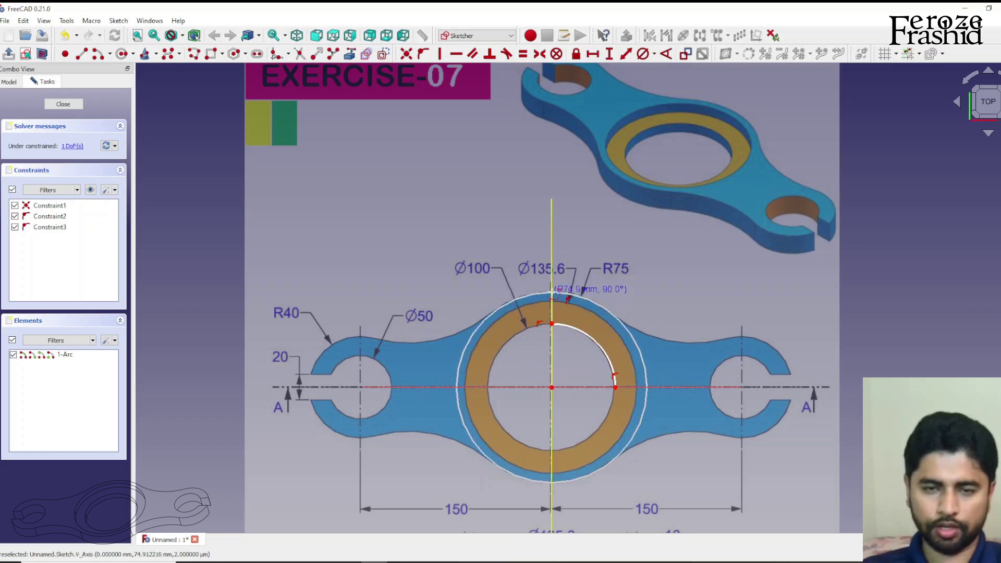
{"action": "left_click", "coordinate": [552, 294]}
{"action": "left_click", "coordinate": [619, 319]}
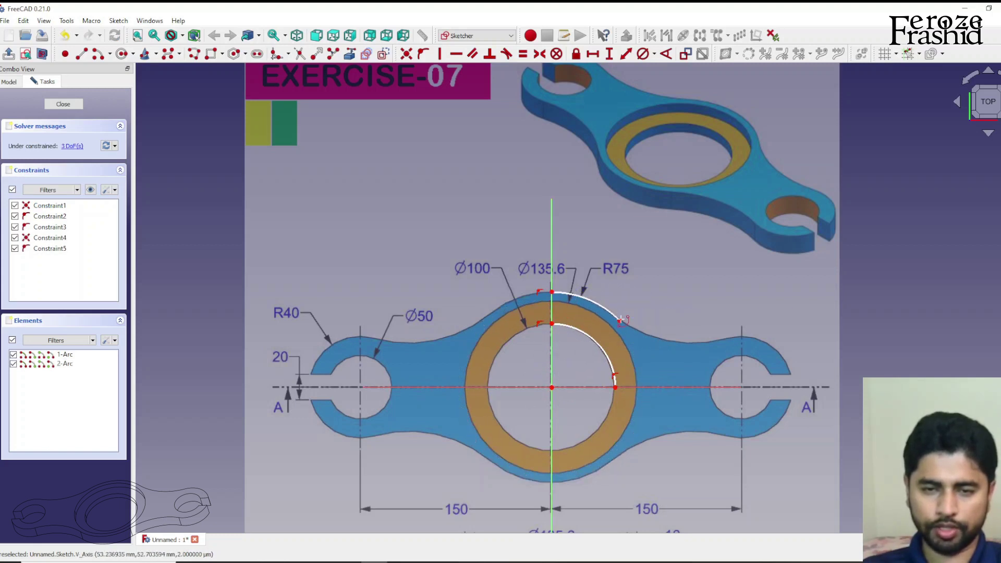
Draw the small hole arc and the outer lobe arc centred on the right hole
{"action": "left_click", "coordinate": [743, 387]}
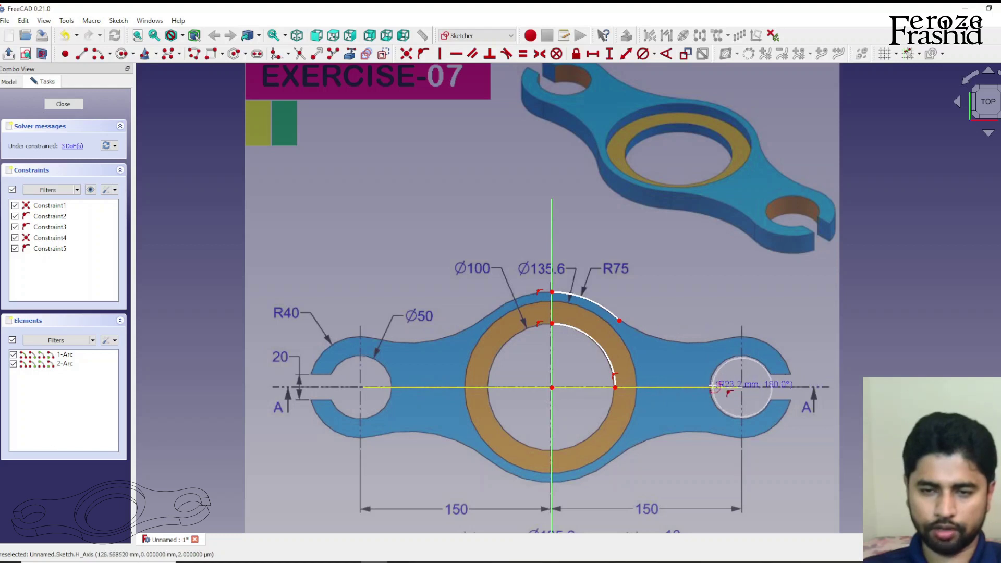
{"action": "left_click", "coordinate": [771, 374]}
{"action": "left_click", "coordinate": [710, 387]}
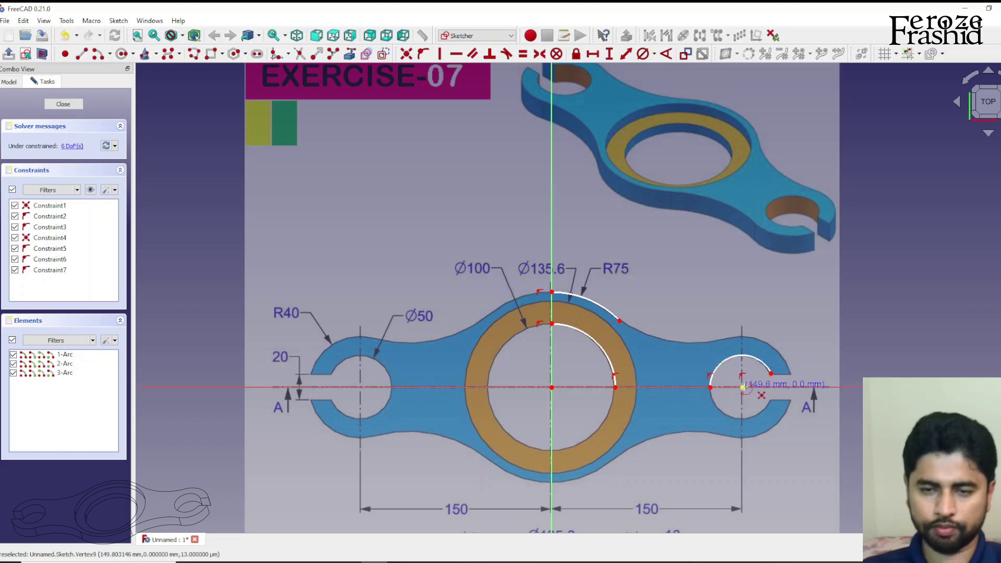
{"action": "left_click", "coordinate": [742, 387]}
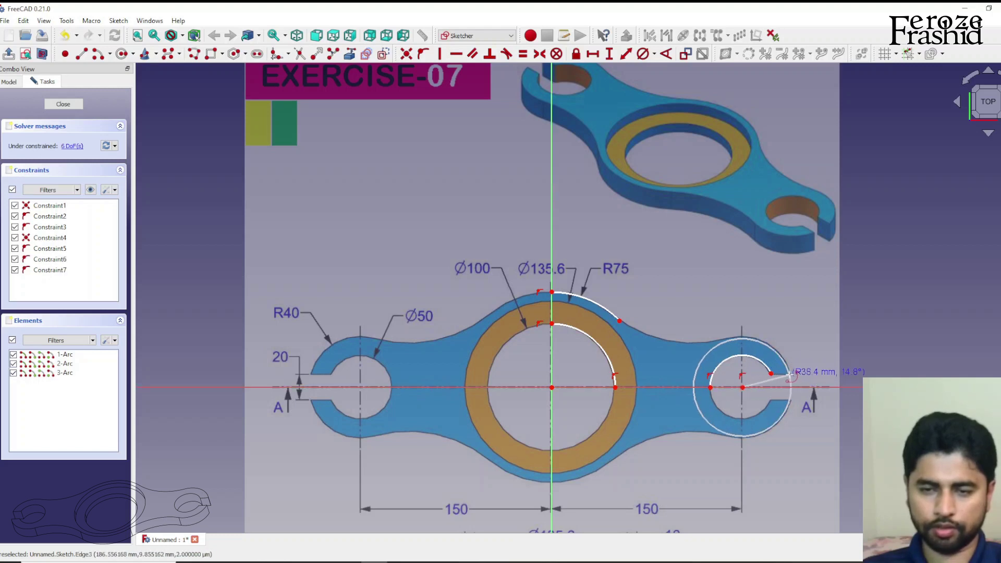
{"action": "left_click", "coordinate": [792, 374]}
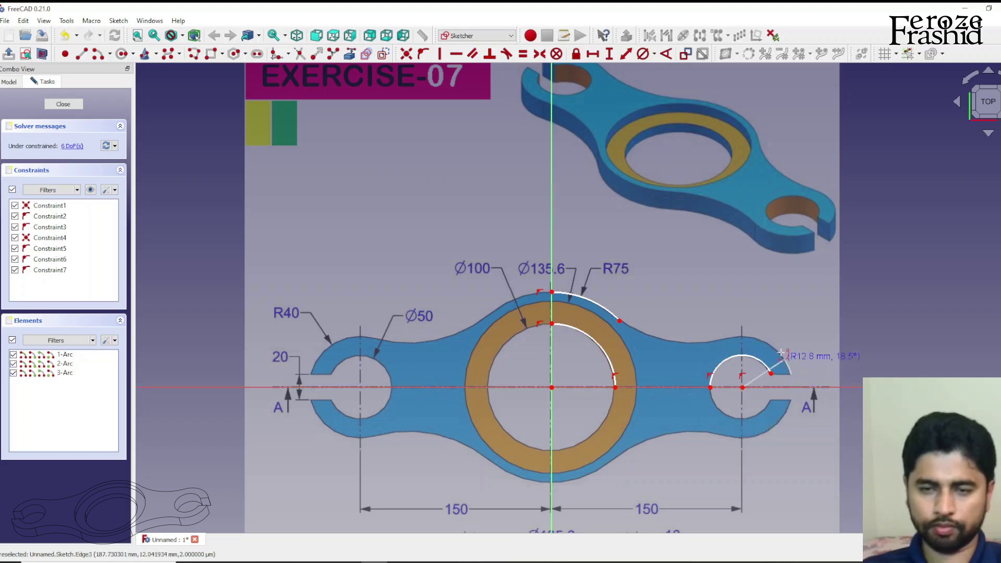
{"action": "left_click", "coordinate": [737, 338]}
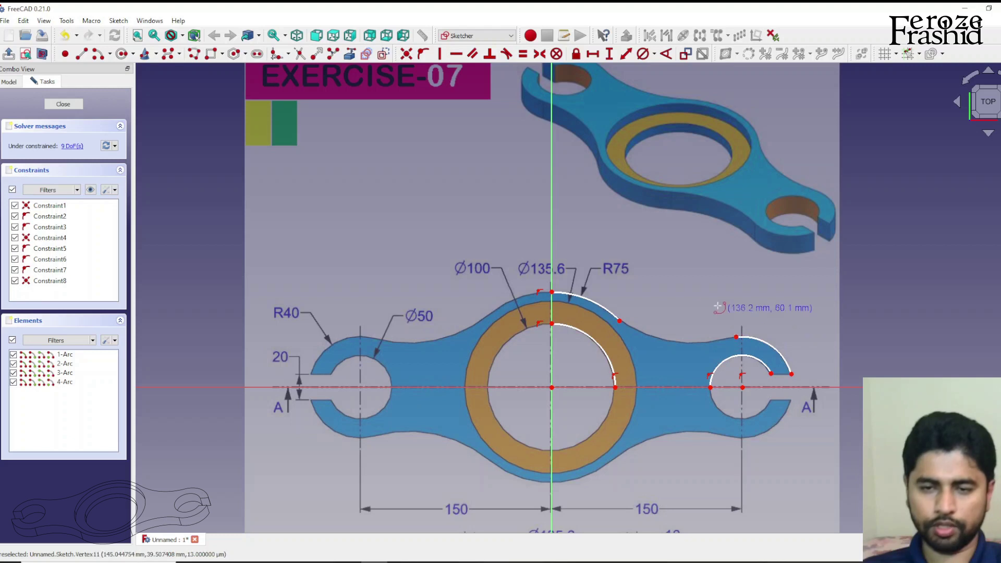
Draw the S-curve arc joining the top arc to the right lobe arc
{"action": "left_click", "coordinate": [110, 55]}
{"action": "left_click", "coordinate": [133, 85]}
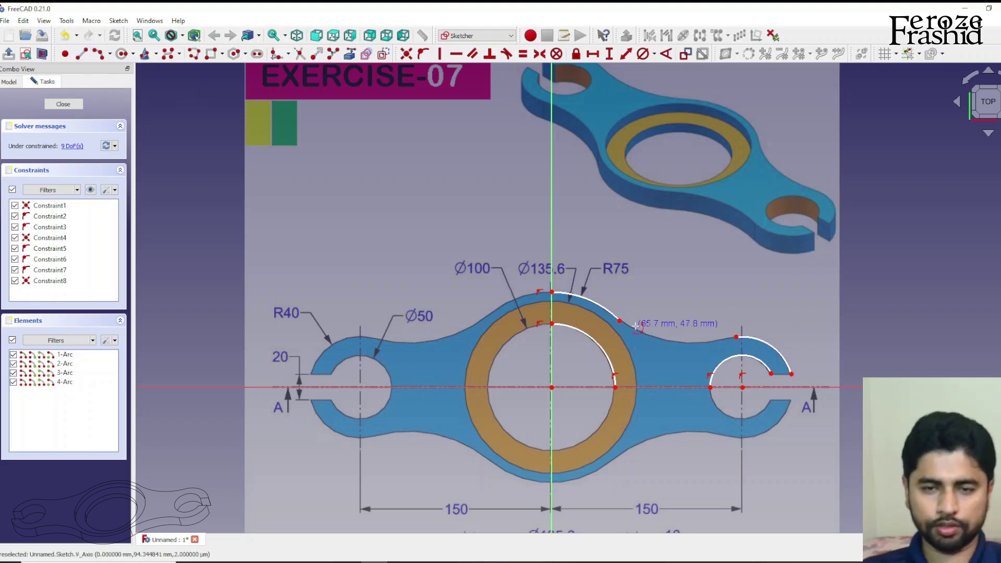
{"action": "left_click", "coordinate": [620, 321]}
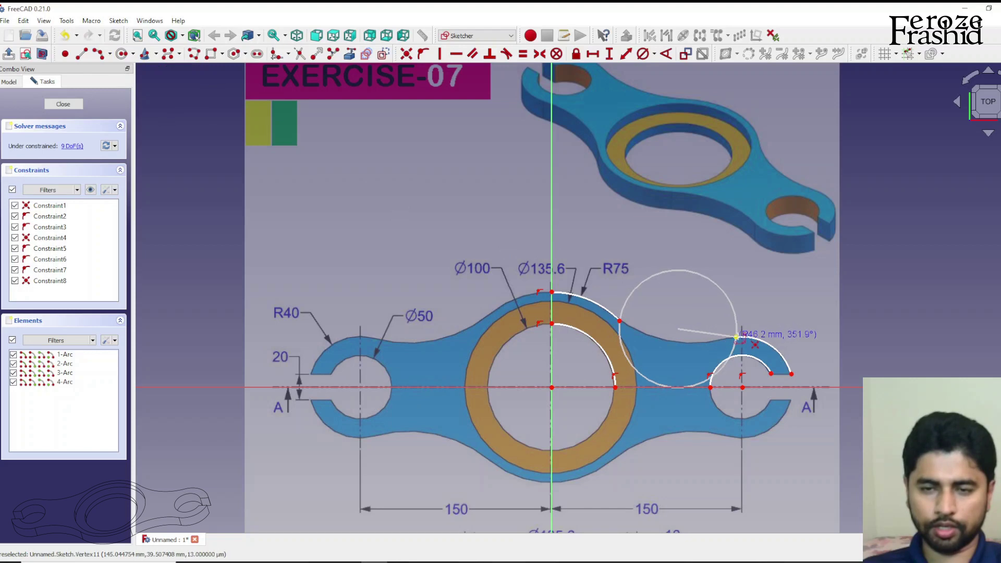
{"action": "left_click", "coordinate": [735, 337]}
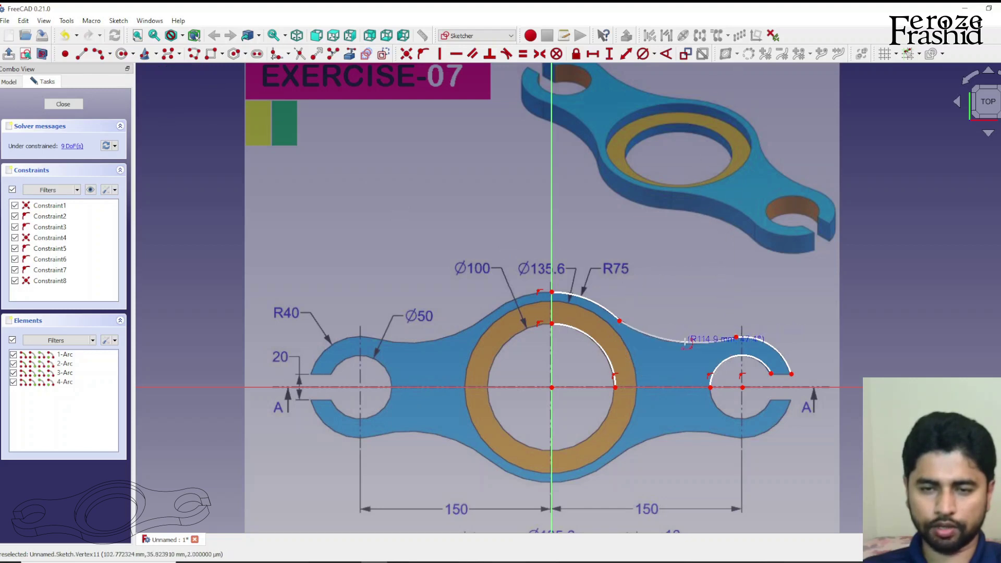
{"action": "left_click", "coordinate": [688, 341]}
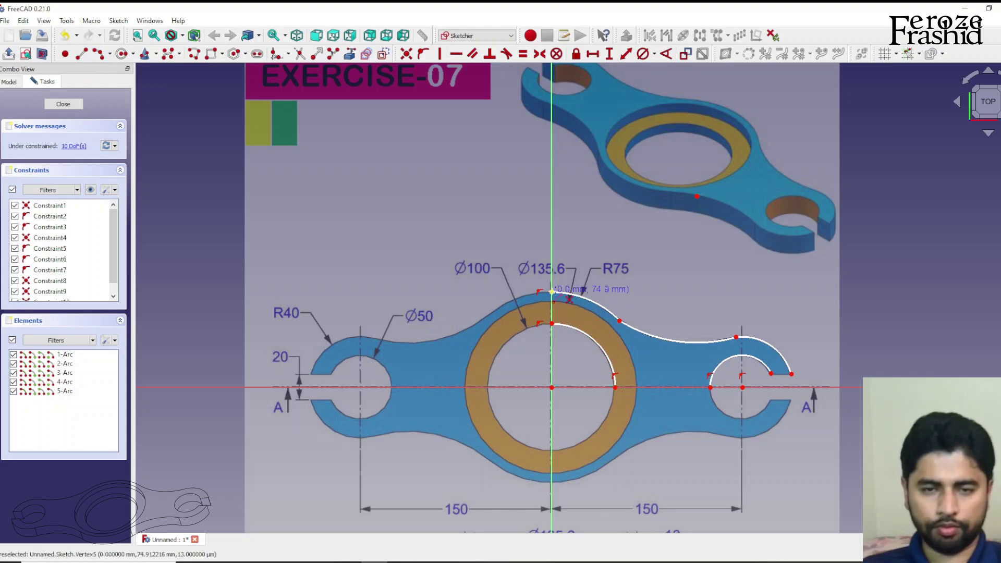
Close the profile with vertical, horizontal and short edges, making the short edge horizontal
{"action": "left_click", "coordinate": [552, 293]}
{"action": "left_click", "coordinate": [551, 324]}
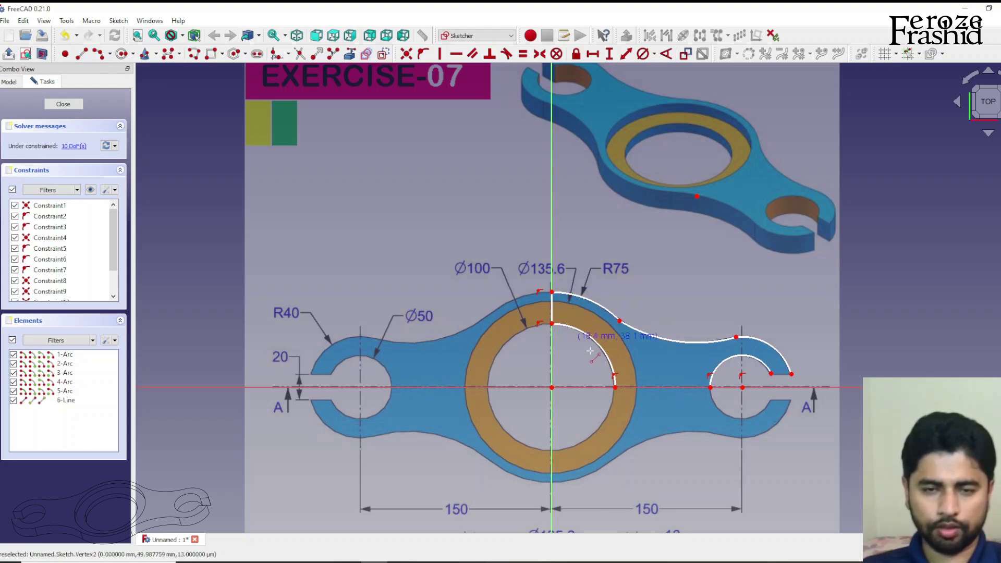
{"action": "left_click", "coordinate": [616, 387]}
{"action": "left_click", "coordinate": [710, 386]}
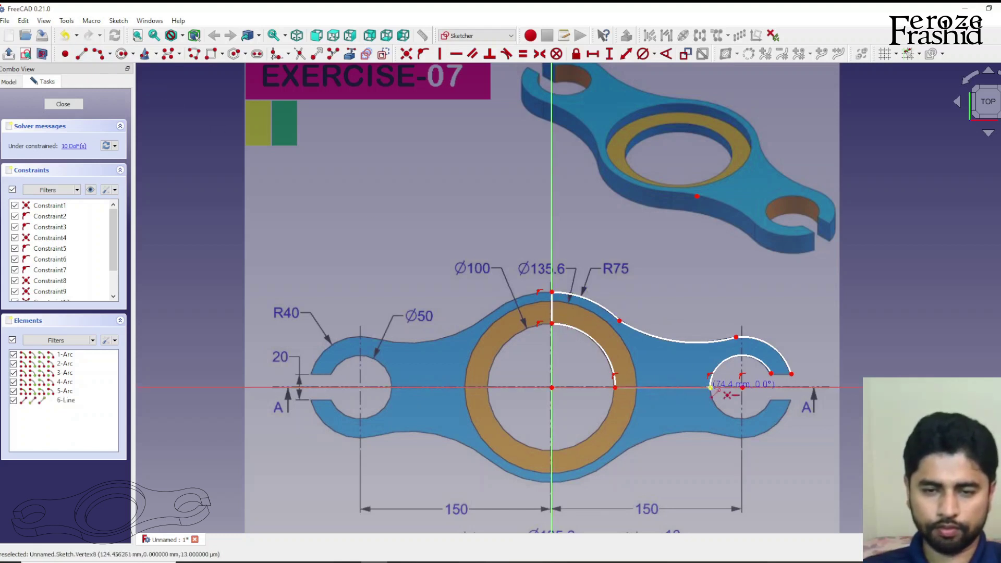
{"action": "left_click", "coordinate": [771, 374]}
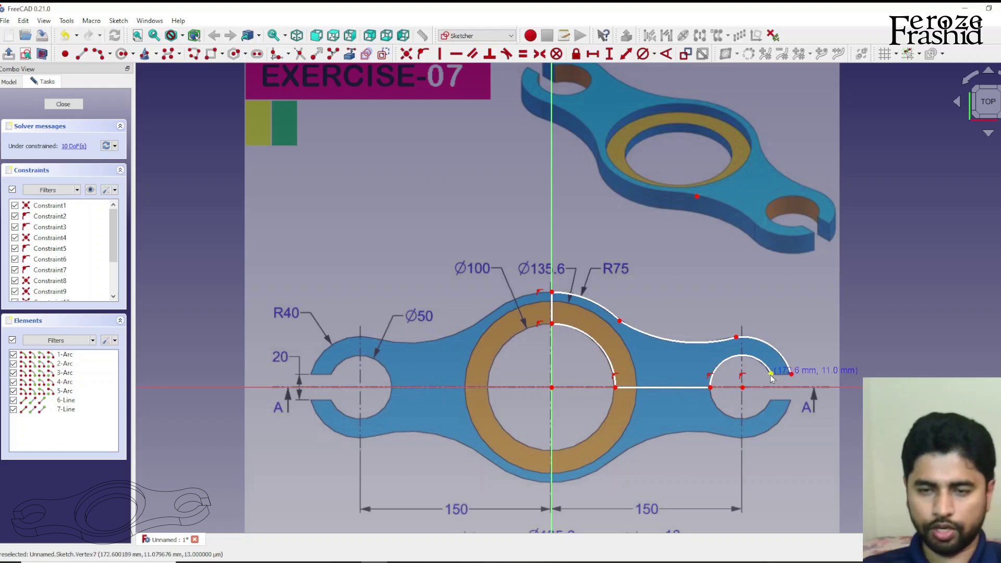
{"action": "left_click", "coordinate": [791, 374]}
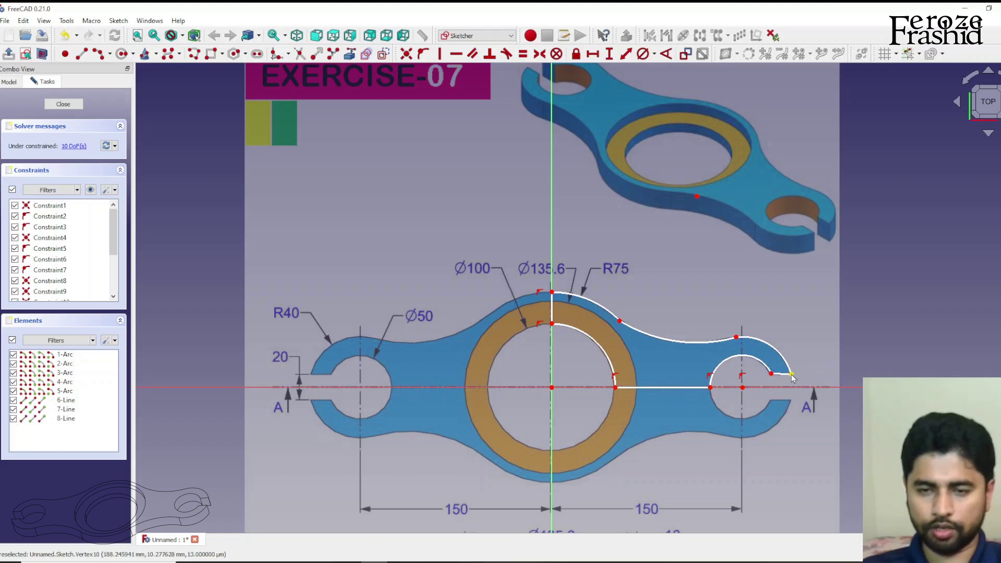
{"action": "right_click", "coordinate": [792, 378]}
{"action": "left_click", "coordinate": [782, 374]}
{"action": "left_click", "coordinate": [456, 54]}
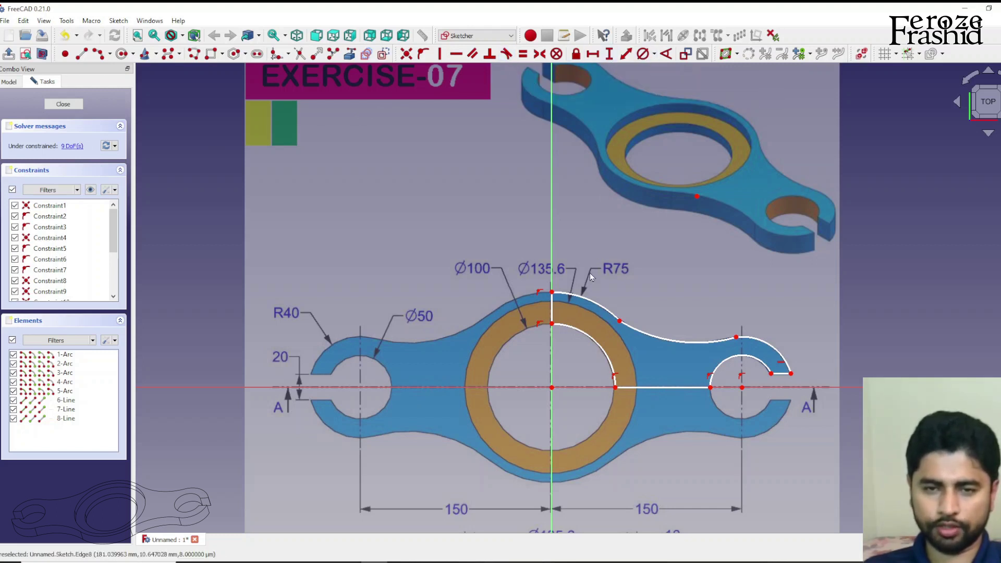
Constrain the top outer arc to a 75 mm radius
{"action": "left_click", "coordinate": [653, 54]}
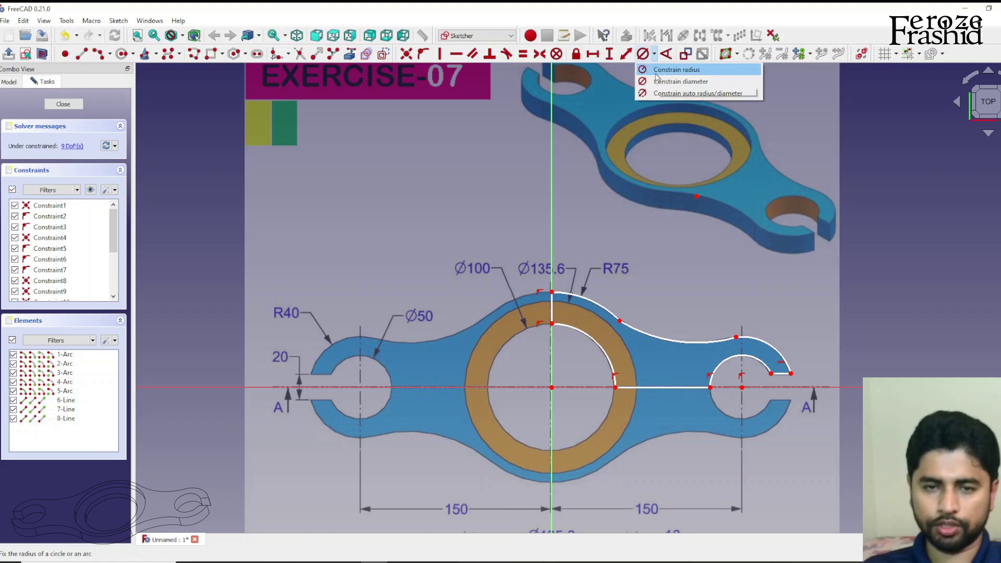
{"action": "left_click", "coordinate": [677, 70]}
{"action": "left_click", "coordinate": [591, 302]}
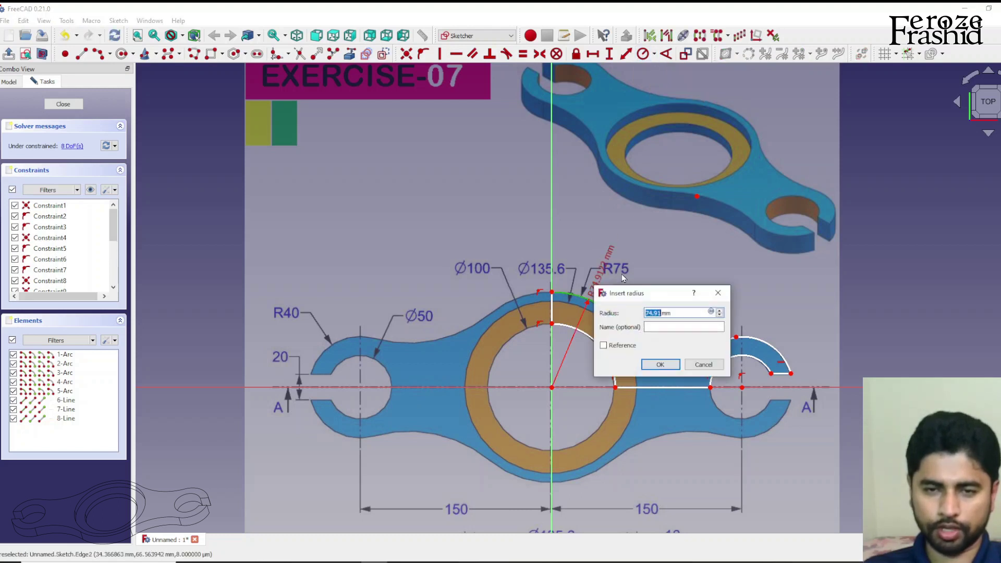
{"action": "type", "text": "75"}
{"action": "key", "text": "Return"}
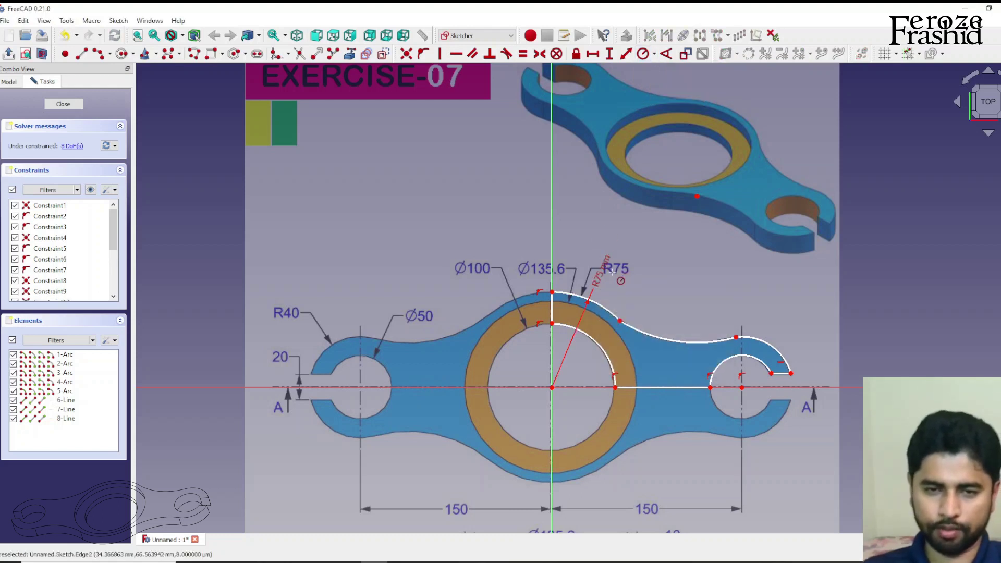
{"action": "scroll", "coordinate": [577, 300], "scroll_direction": "up", "scroll_amount": 1}
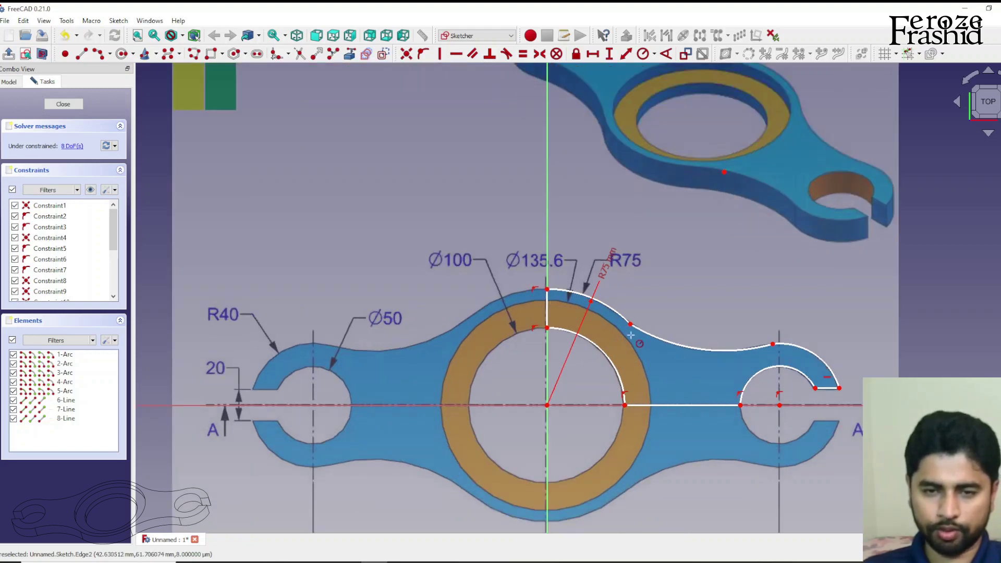
{"action": "scroll", "coordinate": [635, 340], "scroll_direction": "down", "scroll_amount": 1}
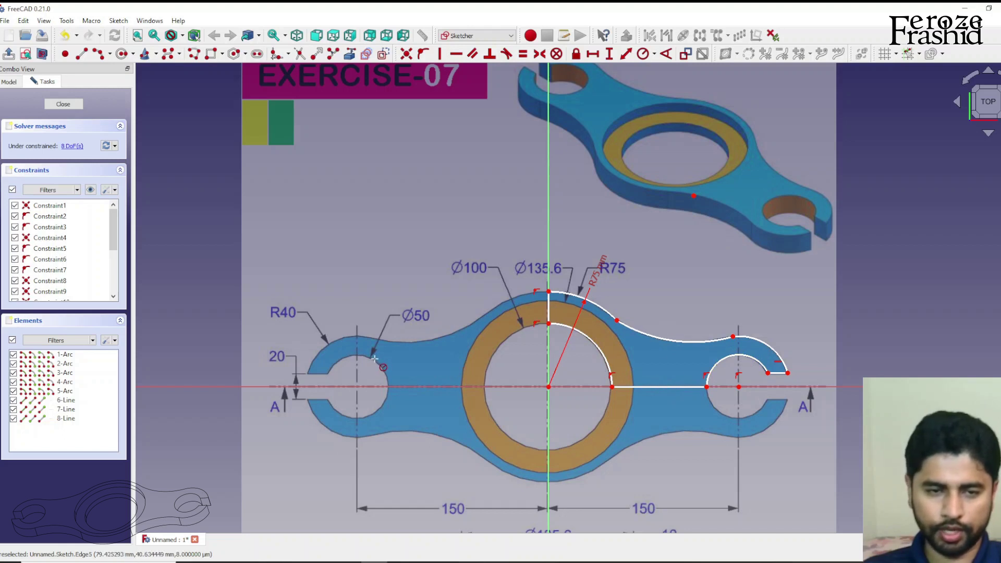
Give the small end arc a 25 mm radius and the outer end arc 40 mm
{"action": "left_click", "coordinate": [722, 356]}
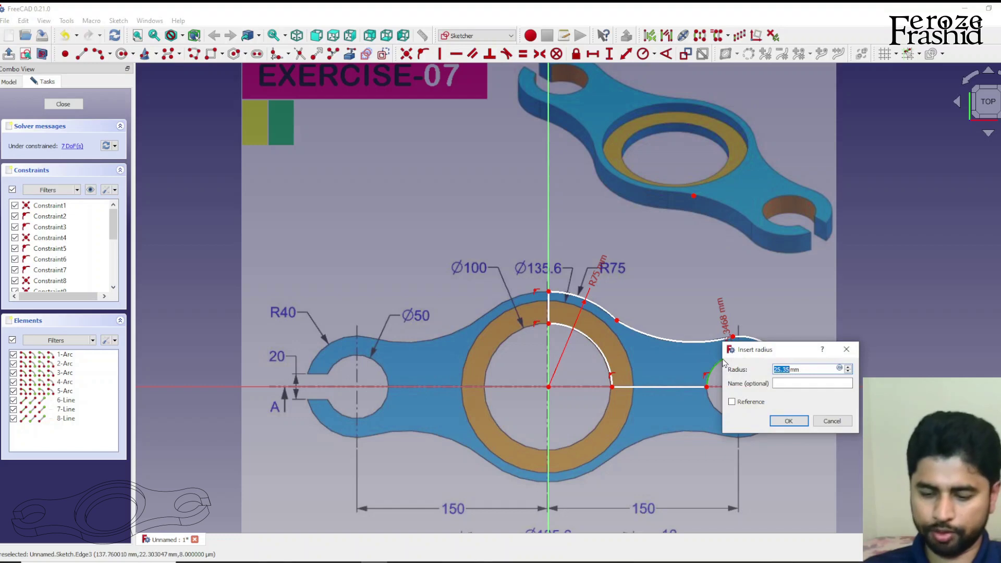
{"action": "type", "text": "25"}
{"action": "key", "text": "Return"}
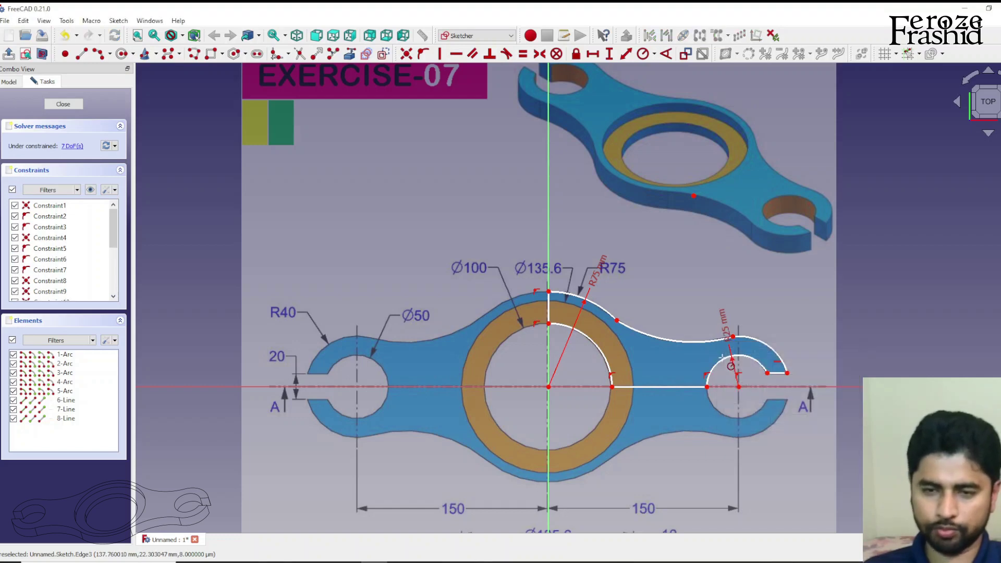
{"action": "left_click", "coordinate": [762, 341]}
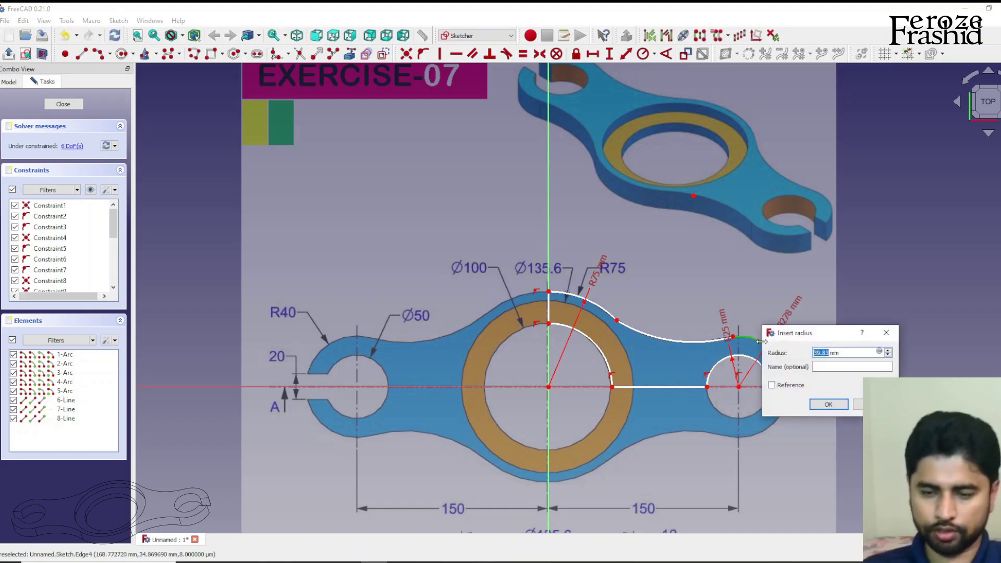
{"action": "type", "text": "40"}
{"action": "key", "text": "Return"}
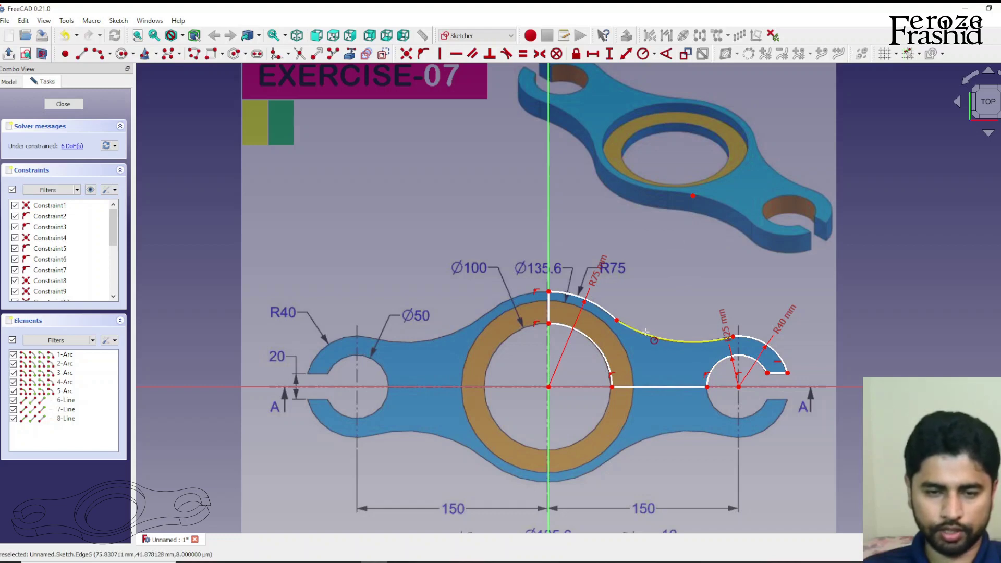
{"action": "scroll", "coordinate": [646, 332], "scroll_direction": "down", "scroll_amount": 2}
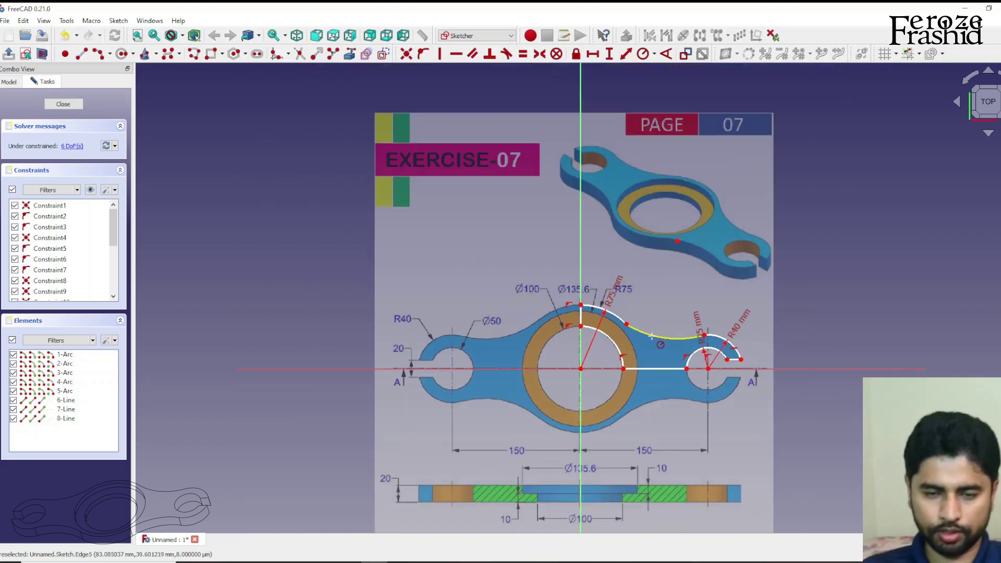
{"action": "scroll", "coordinate": [651, 336], "scroll_direction": "up", "scroll_amount": 1}
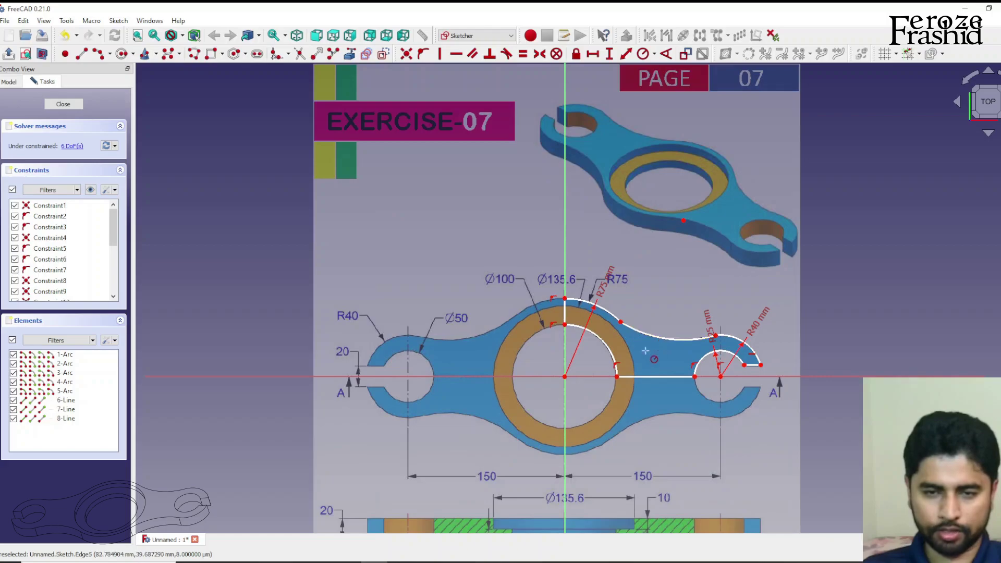
Set a 150 mm horizontal distance between the centres and move the dimension below the part
{"action": "left_click", "coordinate": [707, 369]}
{"action": "key", "text": "l"}
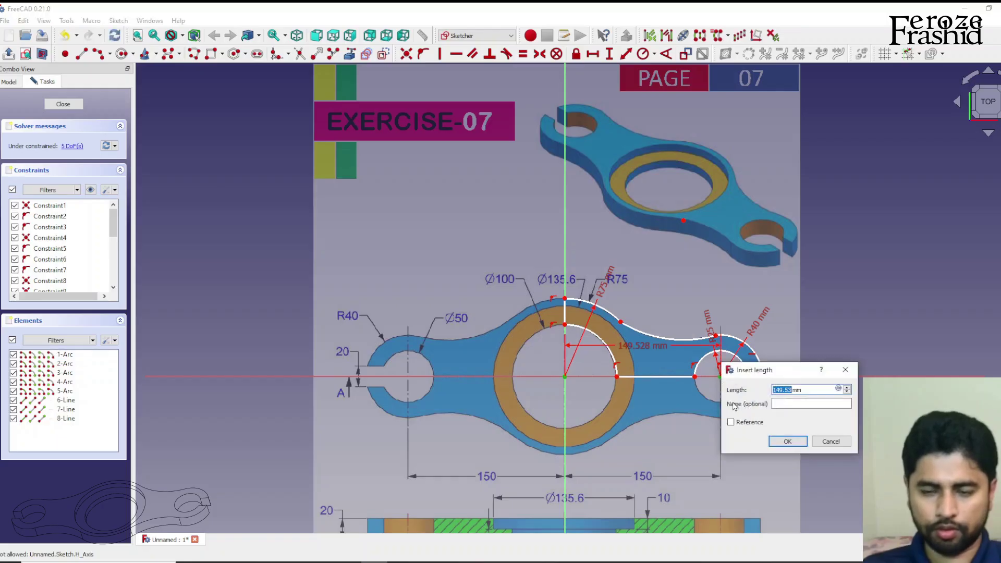
{"action": "type", "text": "150"}
{"action": "key", "text": "Return"}
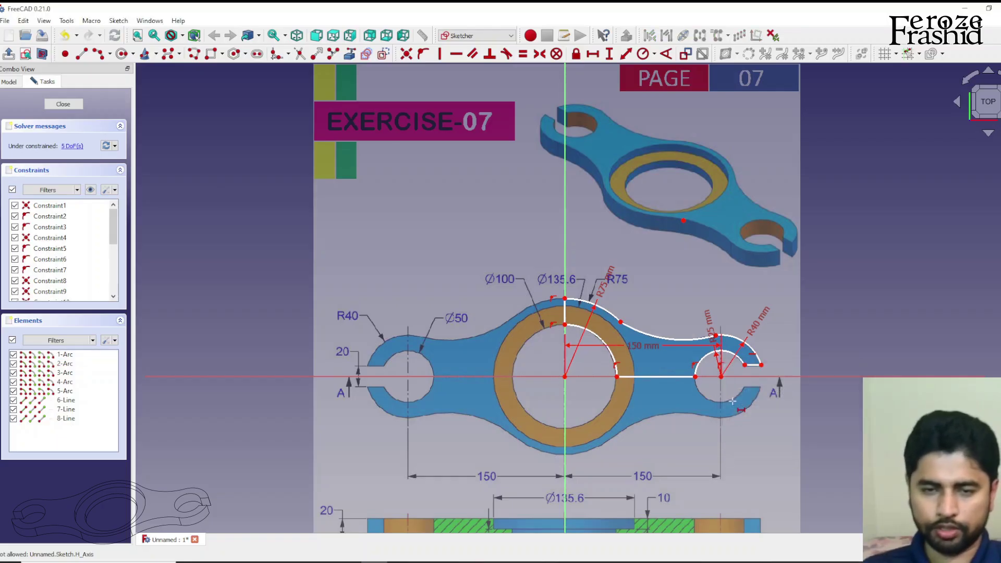
{"action": "left_click_drag", "start_coordinate": [658, 348], "coordinate": [656, 477]}
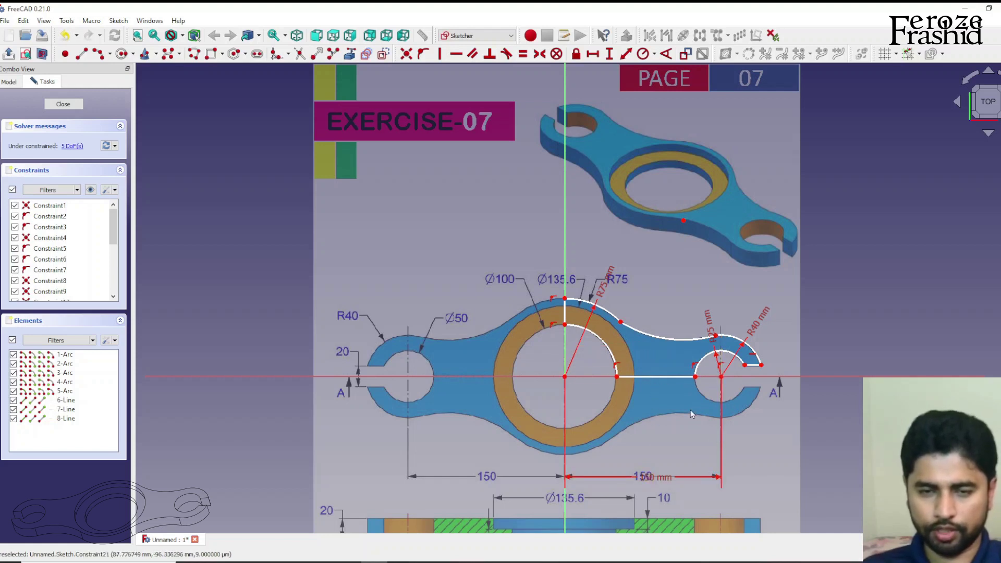
{"action": "left_click", "coordinate": [620, 385]}
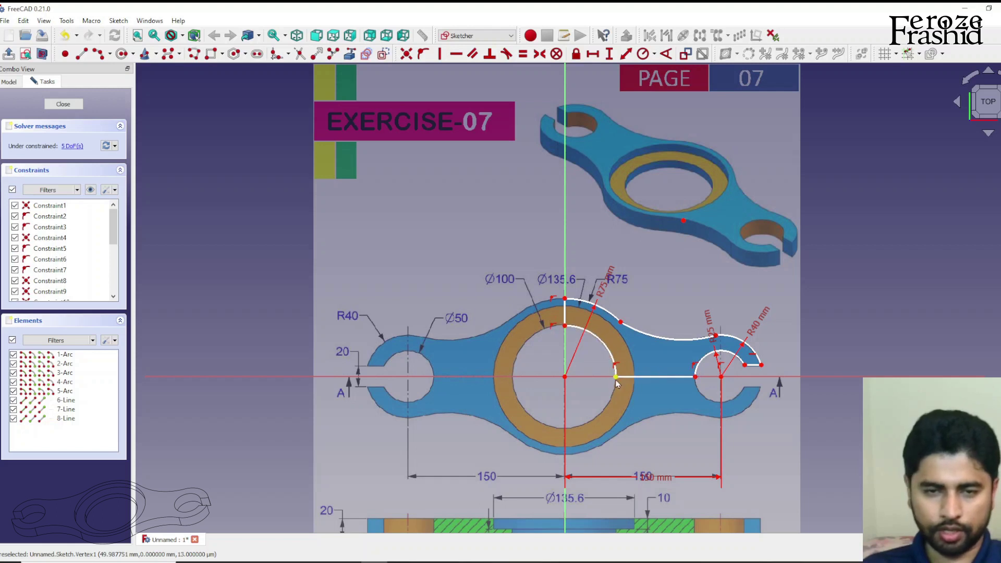
Constrain the inner arc to a 50 mm radius
{"action": "left_click", "coordinate": [605, 351]}
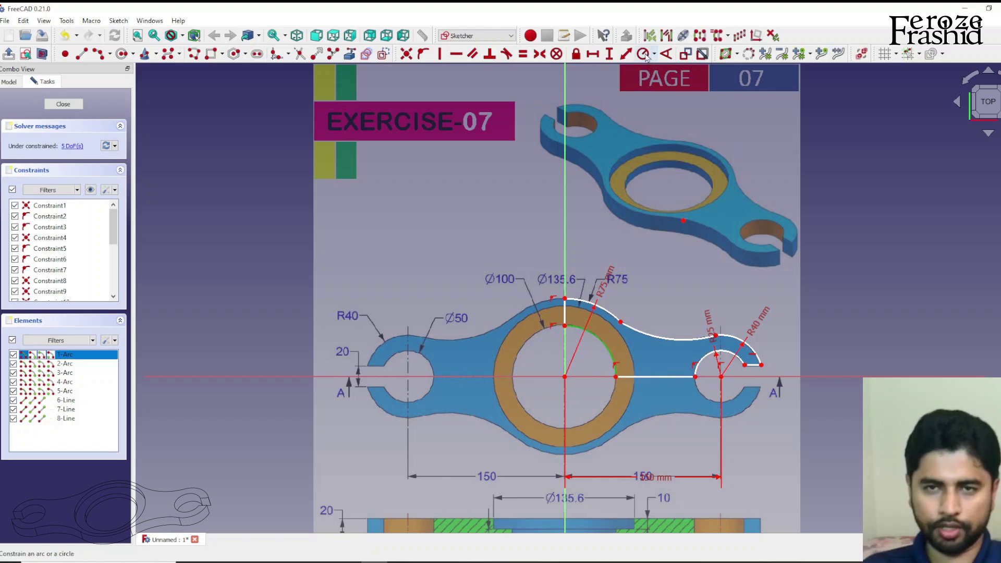
{"action": "left_click", "coordinate": [642, 54]}
{"action": "type", "text": "50"}
{"action": "key", "text": "Return"}
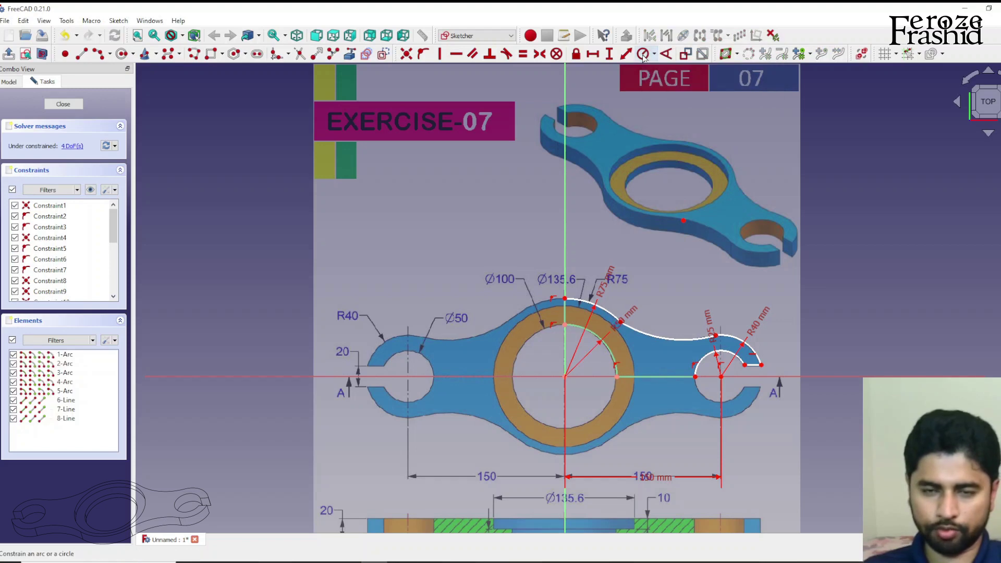
Make the S-curve tangent to the top arc and the R40 arc, then adjust its end point
{"action": "left_click_drag", "start_coordinate": [628, 315], "coordinate": [614, 299]}
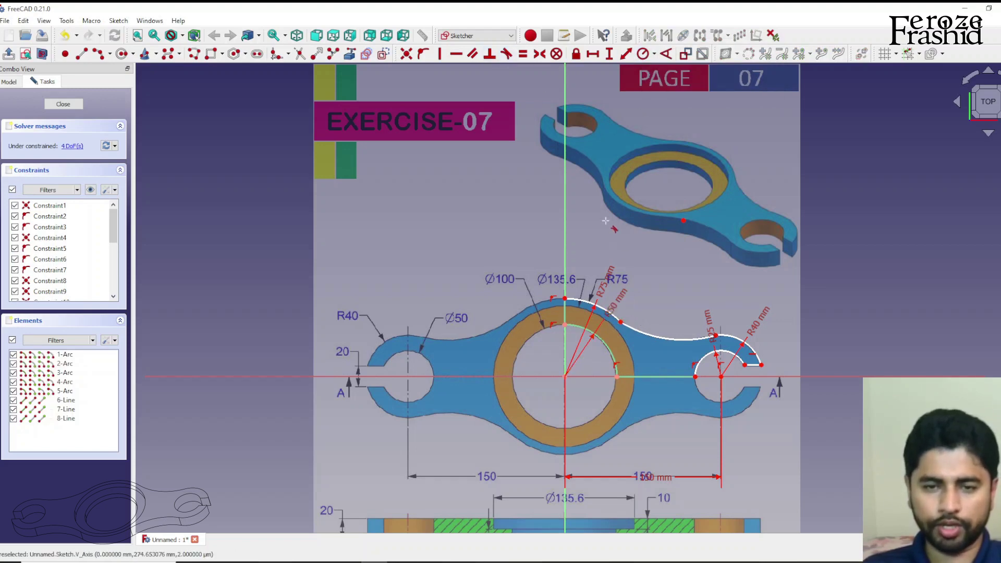
{"action": "left_click", "coordinate": [618, 322]}
{"action": "left_click", "coordinate": [672, 339]}
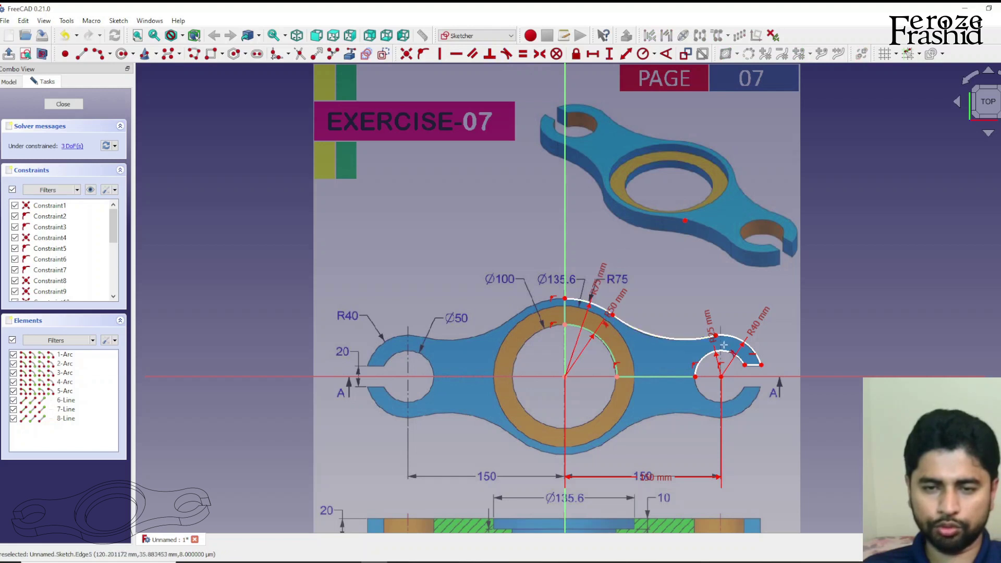
{"action": "left_click", "coordinate": [720, 338]}
{"action": "left_click", "coordinate": [726, 339]}
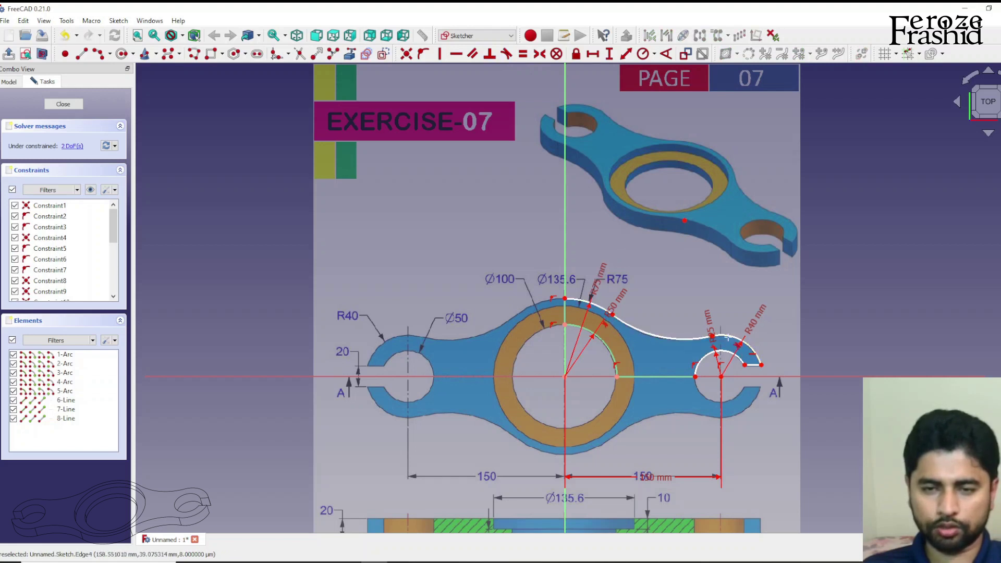
{"action": "left_click_drag", "start_coordinate": [620, 322], "coordinate": [613, 321]}
{"action": "left_click", "coordinate": [647, 338]}
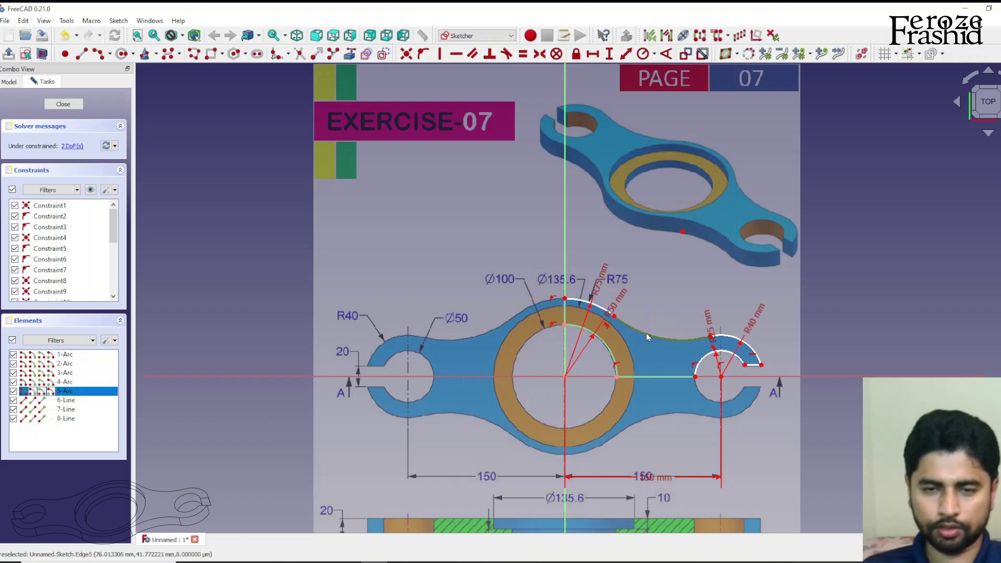
{"action": "scroll", "coordinate": [662, 312], "scroll_direction": "down", "scroll_amount": 1}
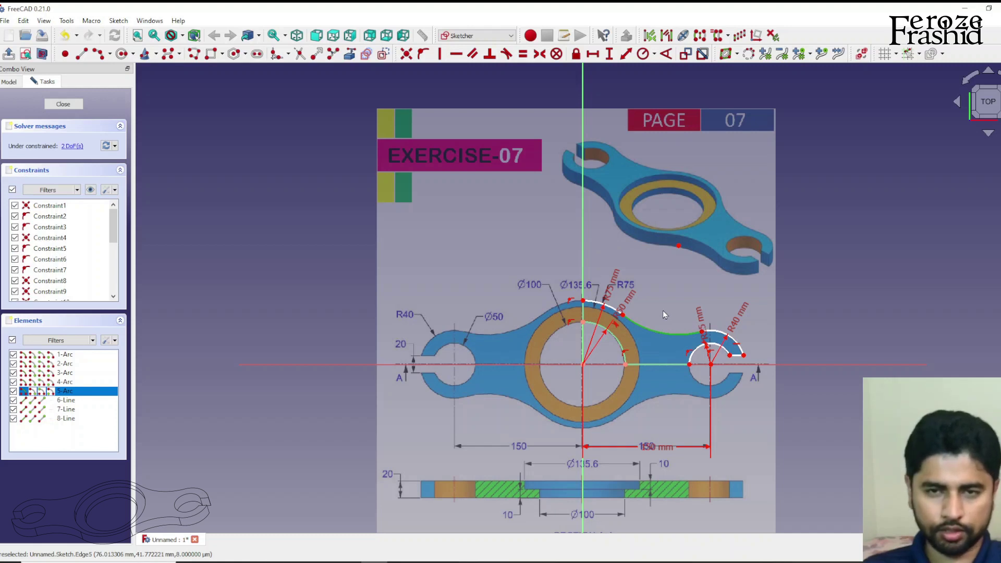
{"action": "scroll", "coordinate": [628, 323], "scroll_direction": "up", "scroll_amount": 2}
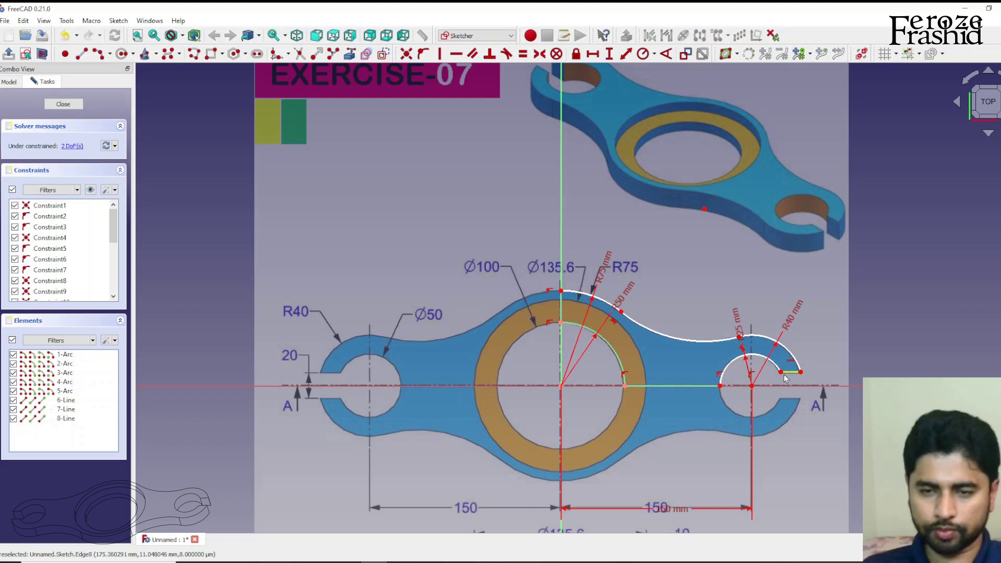
Fix the right end segment at a 10 mm vertical distance and reshape the S-curve vertex
{"action": "left_click", "coordinate": [720, 379]}
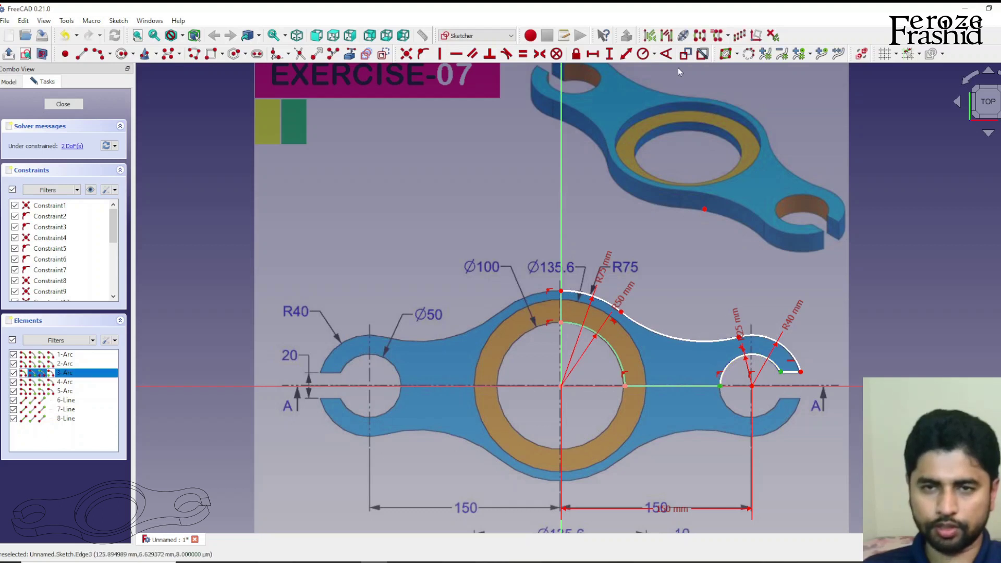
{"action": "left_click", "coordinate": [626, 54]}
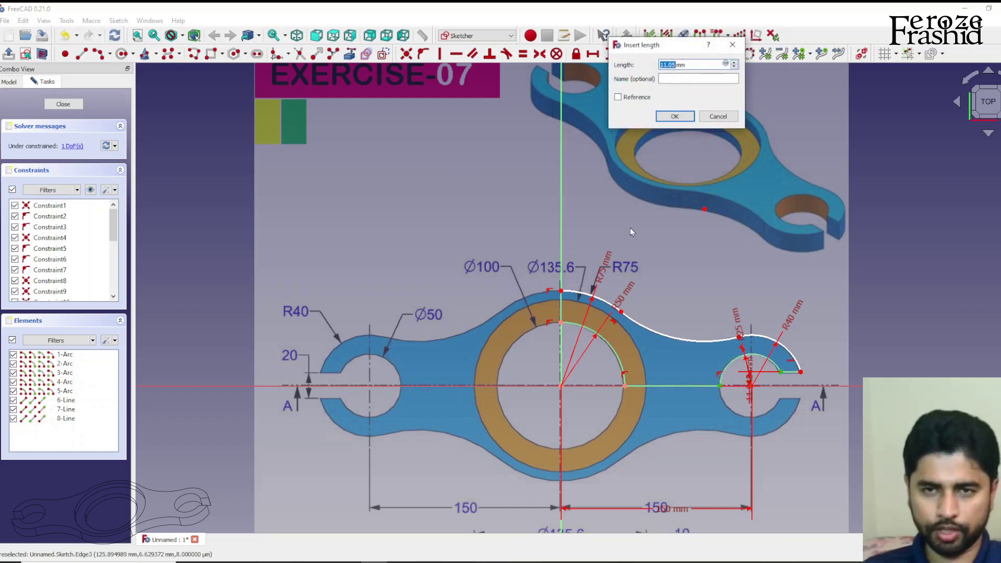
{"action": "type", "text": "15"}
{"action": "key", "text": "Return"}
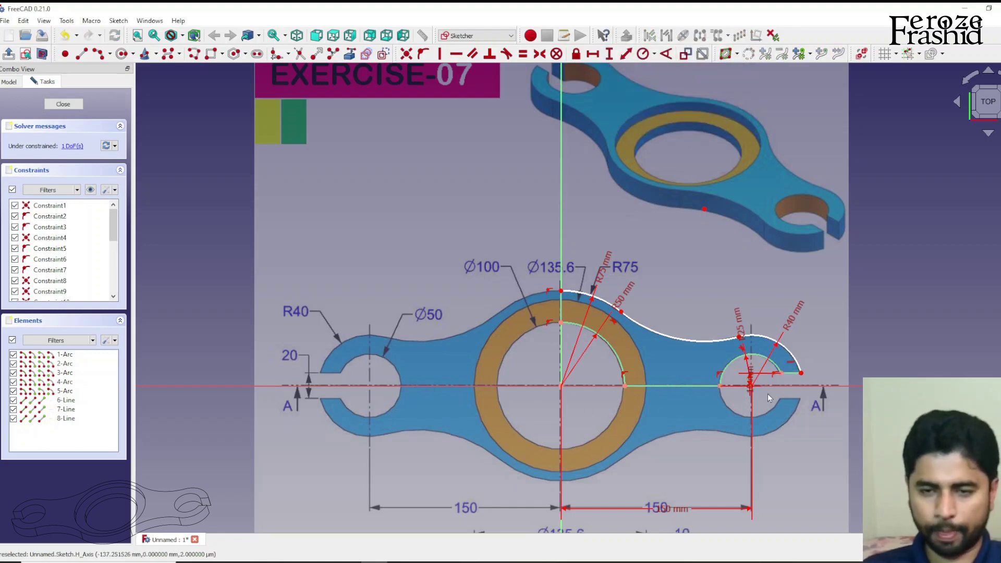
{"action": "left_click_drag", "start_coordinate": [751, 385], "coordinate": [826, 385]}
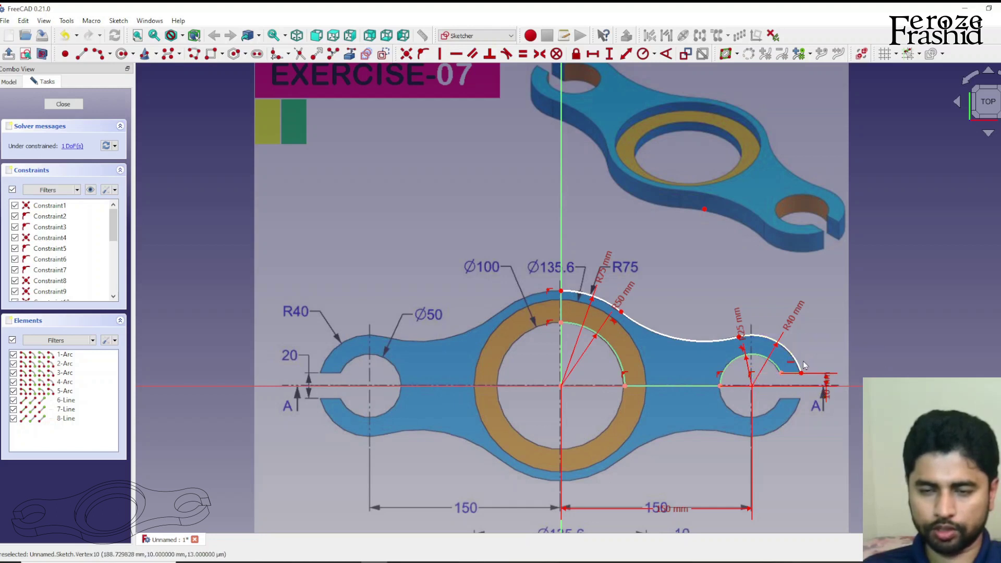
{"action": "left_click_drag", "start_coordinate": [740, 338], "coordinate": [732, 340]}
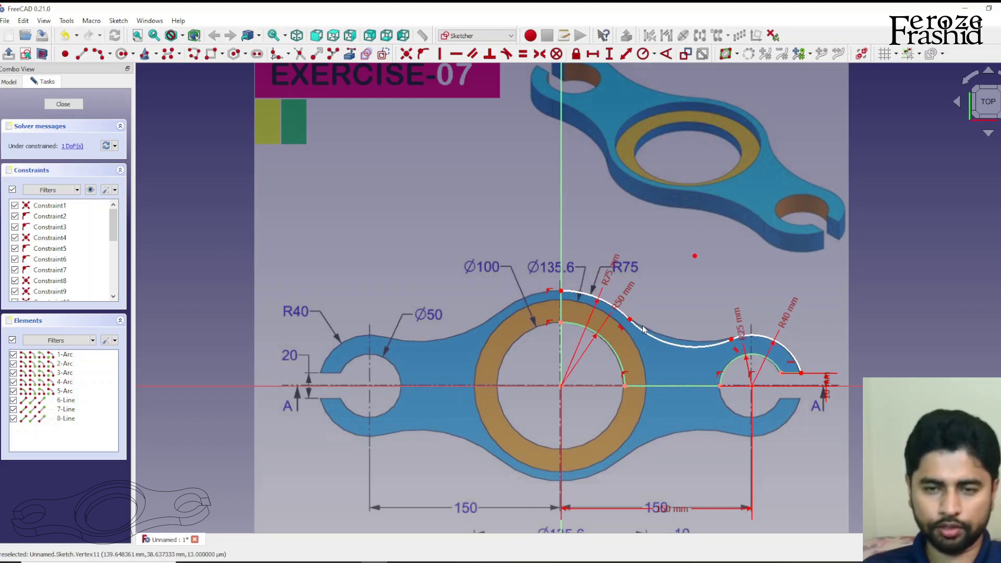
Add an Equal constraint to the two S-curve arcs, then delete it
{"action": "left_click", "coordinate": [677, 345]}
{"action": "left_click", "coordinate": [623, 318]}
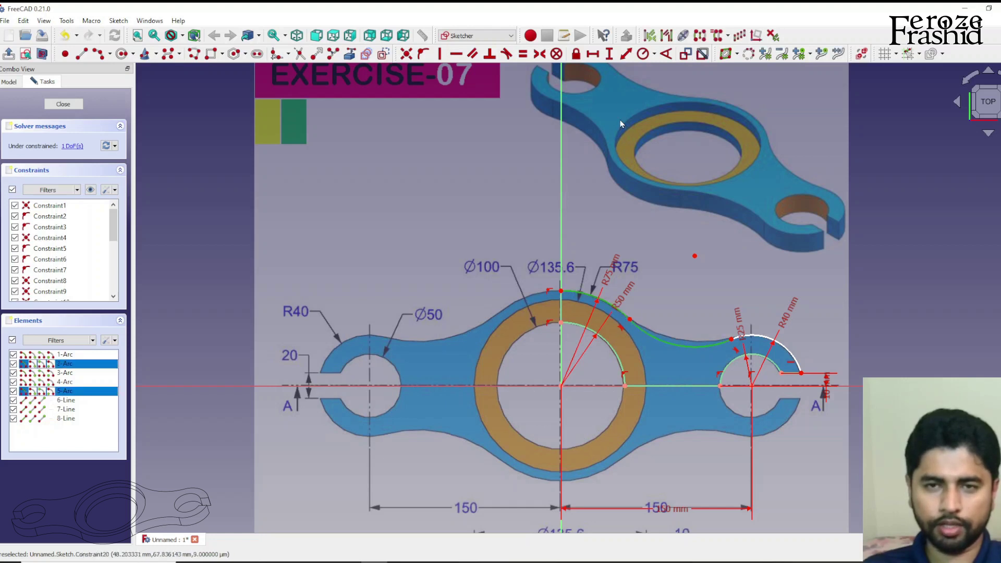
{"action": "left_click", "coordinate": [521, 55]}
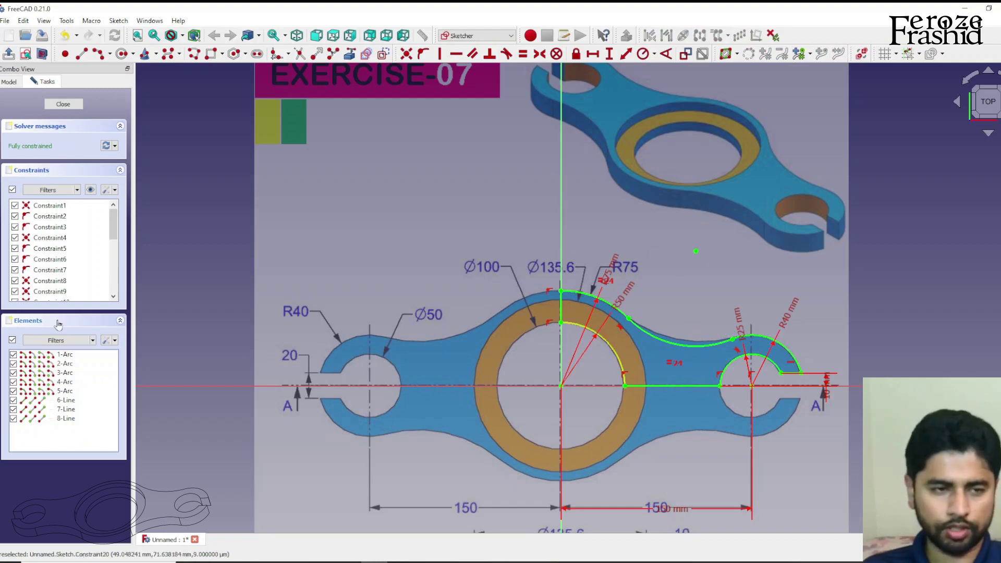
{"action": "scroll", "coordinate": [52, 281], "scroll_direction": "down", "scroll_amount": 5}
{"action": "left_click", "coordinate": [49, 292]}
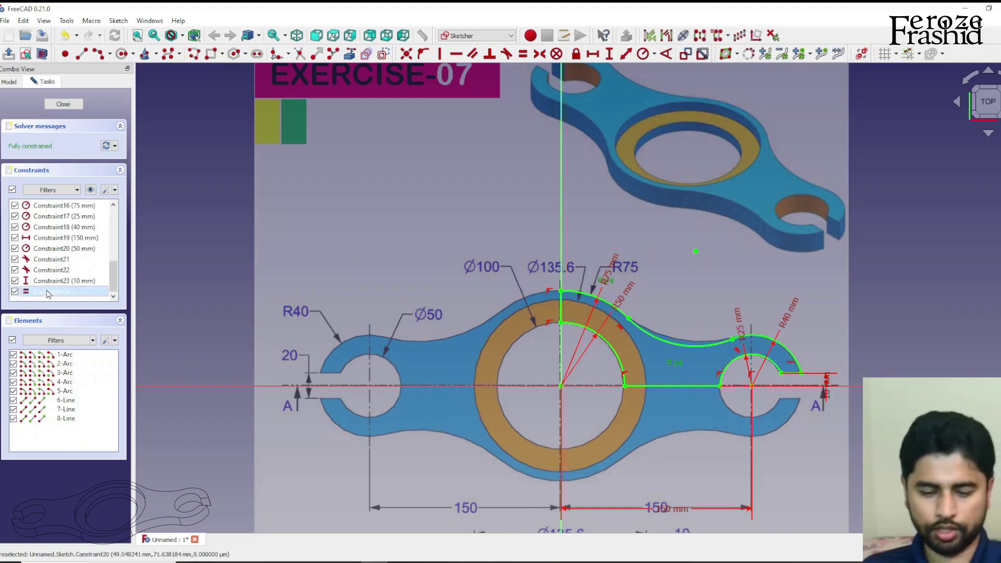
{"action": "key", "text": "Delete"}
Drag the upper S-curve arc to check which geometry remains unconstrained
{"action": "left_click_drag", "start_coordinate": [679, 350], "coordinate": [685, 345]}
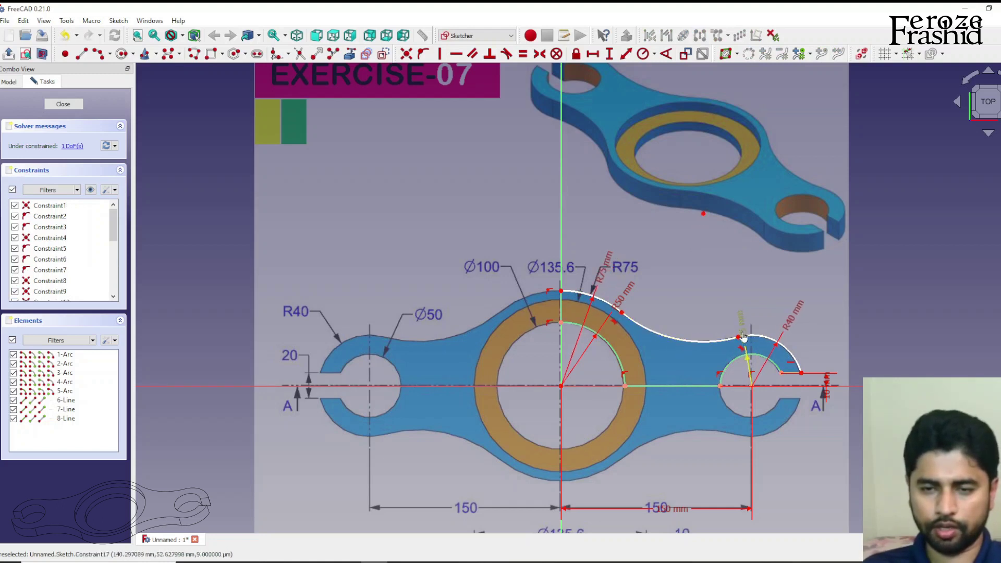
{"action": "scroll", "coordinate": [355, 401], "scroll_direction": "down", "scroll_amount": 3}
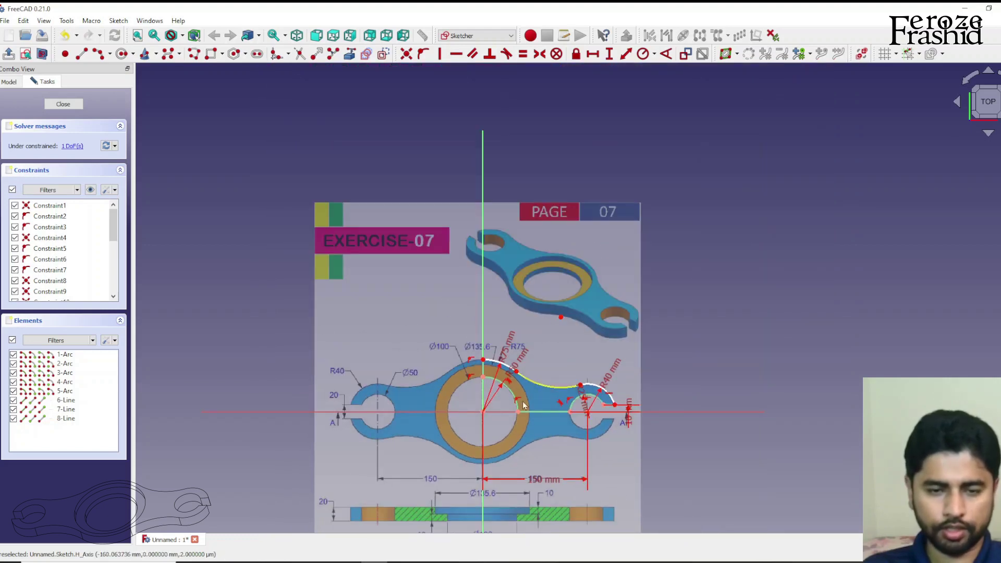
{"action": "scroll", "coordinate": [482, 443], "scroll_direction": "up", "scroll_amount": 1}
{"action": "scroll", "coordinate": [529, 437], "scroll_direction": "down", "scroll_amount": 2}
{"action": "scroll", "coordinate": [529, 437], "scroll_direction": "up", "scroll_amount": 3}
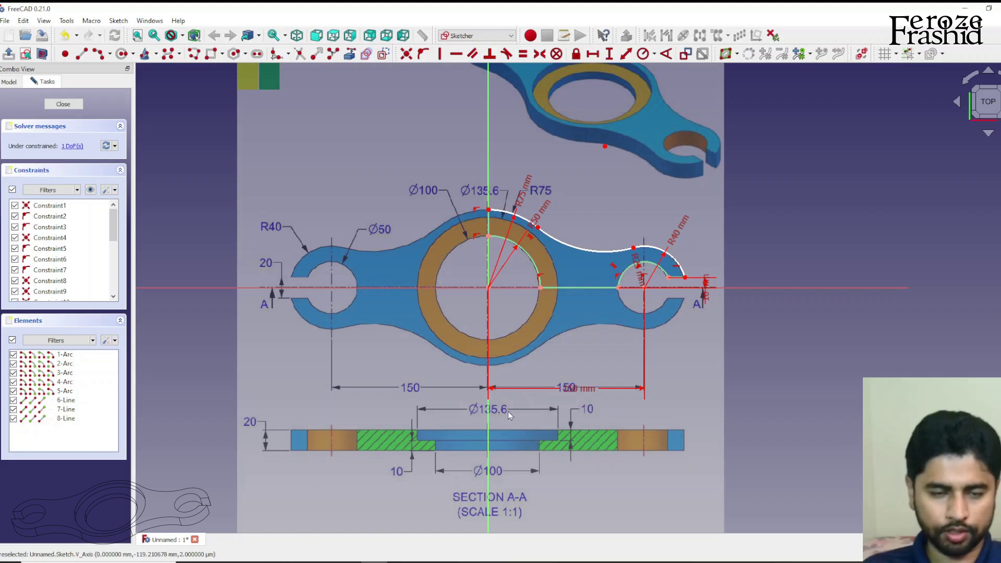
{"action": "scroll", "coordinate": [494, 442], "scroll_direction": "down", "scroll_amount": 1}
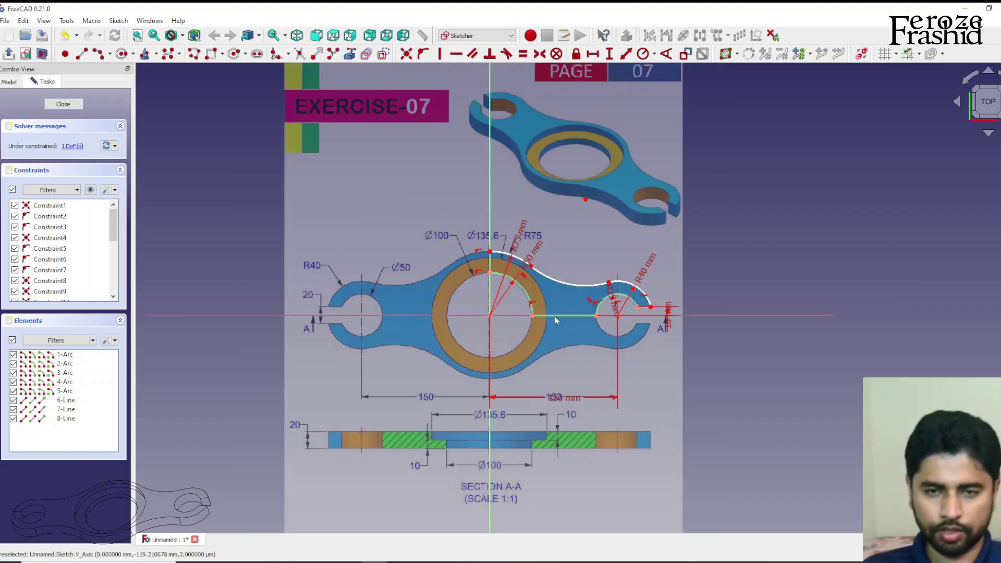
{"action": "scroll", "coordinate": [556, 318], "scroll_direction": "up", "scroll_amount": 2}
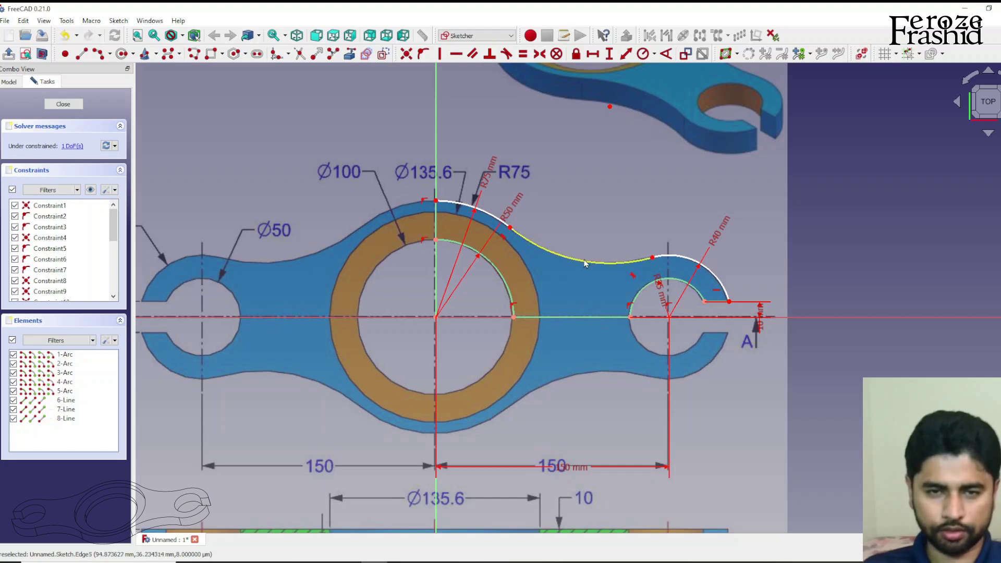
{"action": "left_click", "coordinate": [584, 262]}
{"action": "left_click", "coordinate": [587, 285]}
{"action": "scroll", "coordinate": [587, 280], "scroll_direction": "up", "scroll_amount": 3}
{"action": "left_click_drag", "start_coordinate": [609, 238], "coordinate": [619, 238]}
{"action": "scroll", "coordinate": [645, 377], "scroll_direction": "down", "scroll_amount": 3}
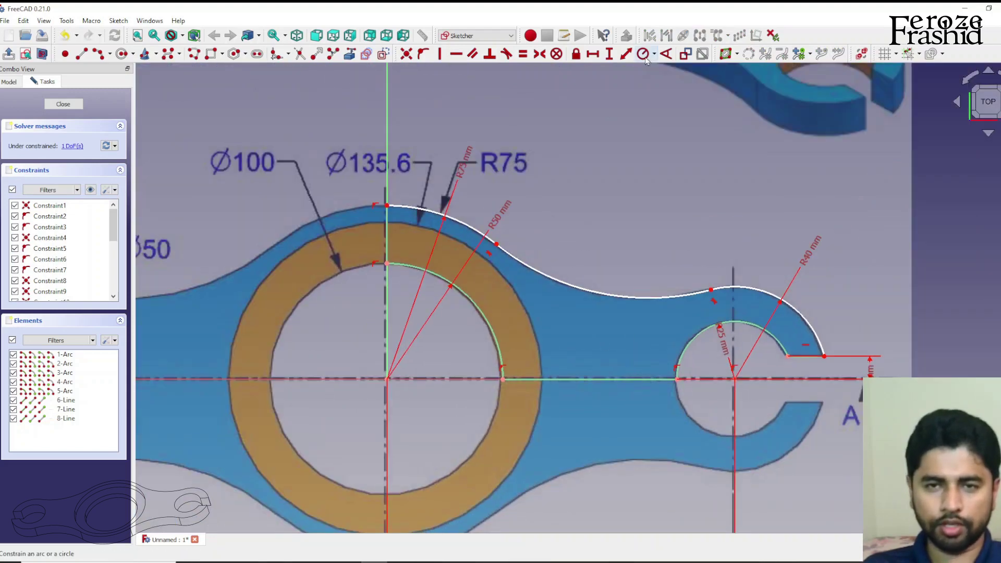
{"action": "scroll", "coordinate": [570, 401], "scroll_direction": "down", "scroll_amount": 2}
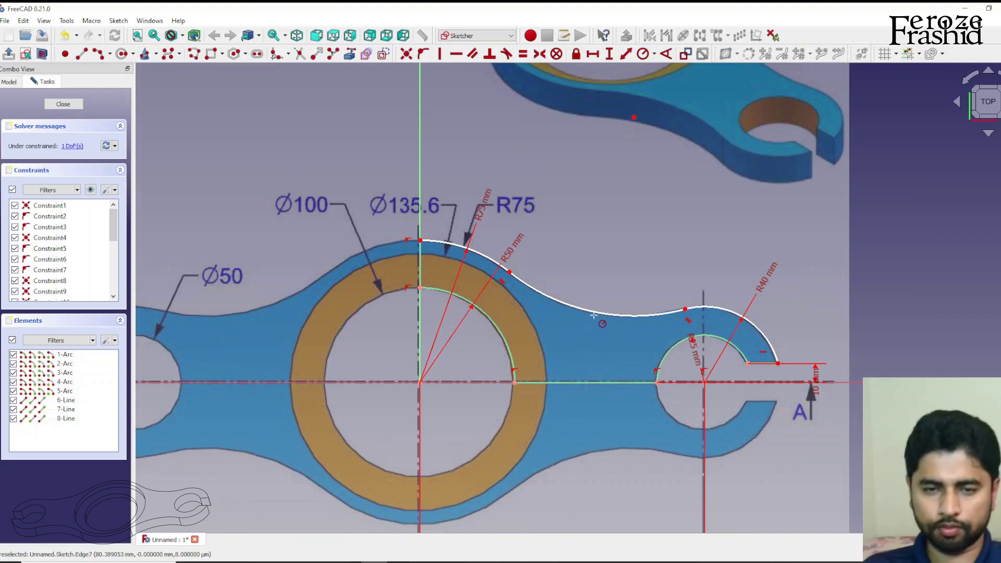
Give the upper S-curve arc a 100 mm radius and close the sketch
{"action": "left_click", "coordinate": [594, 313]}
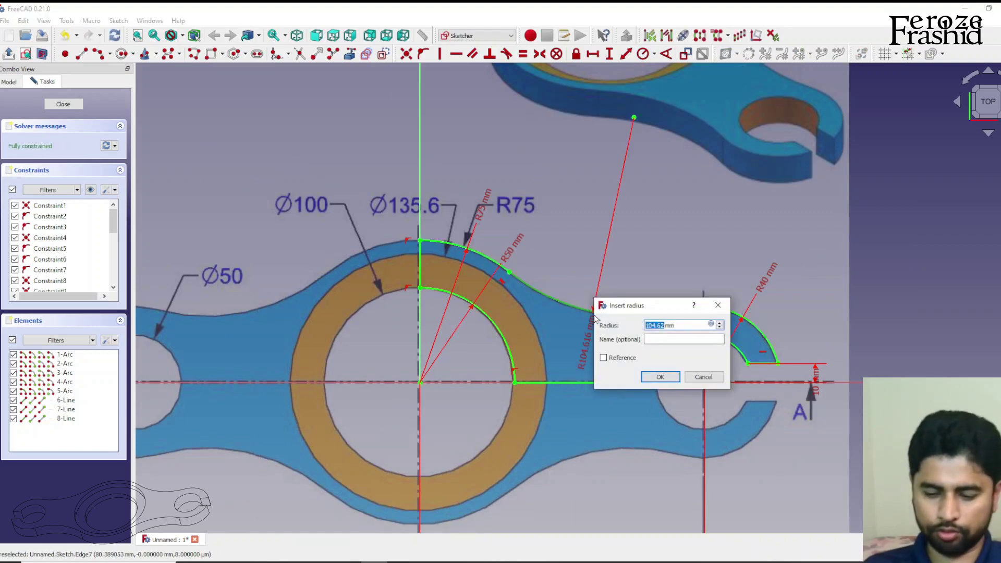
{"action": "type", "text": "100"}
{"action": "key", "text": "Return"}
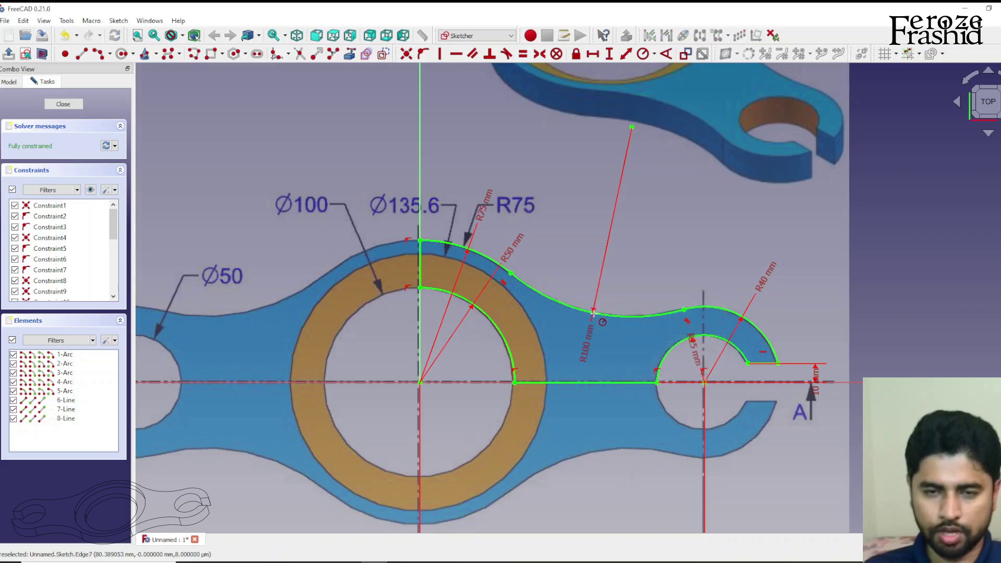
{"action": "scroll", "coordinate": [724, 310], "scroll_direction": "down", "scroll_amount": 3}
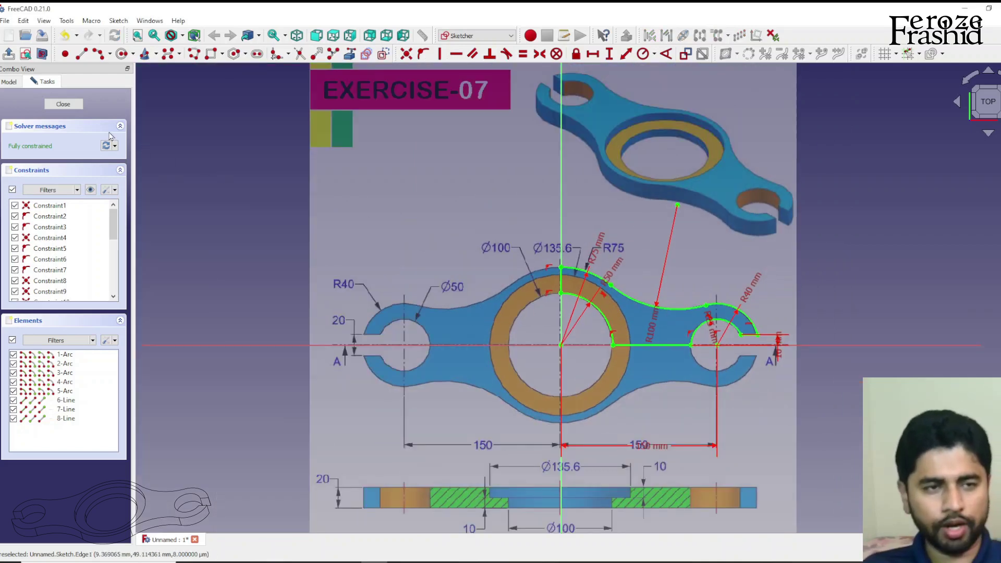
{"action": "left_click", "coordinate": [64, 104]}
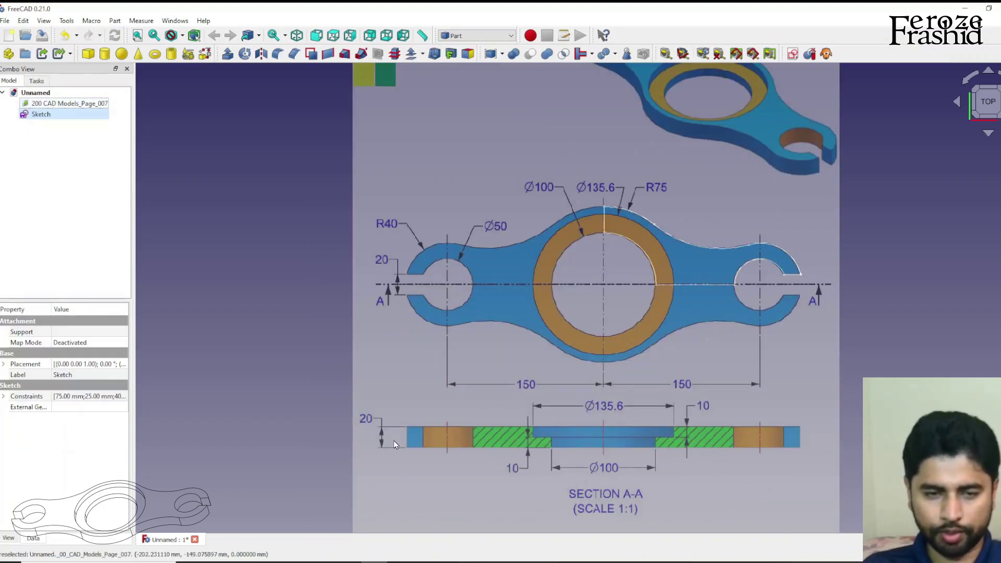
{"action": "left_click", "coordinate": [227, 55]}
Extrude the quarter-plate profile into a 20 mm thick solid
{"action": "type", "text": "20"}
{"action": "key", "text": "Return"}
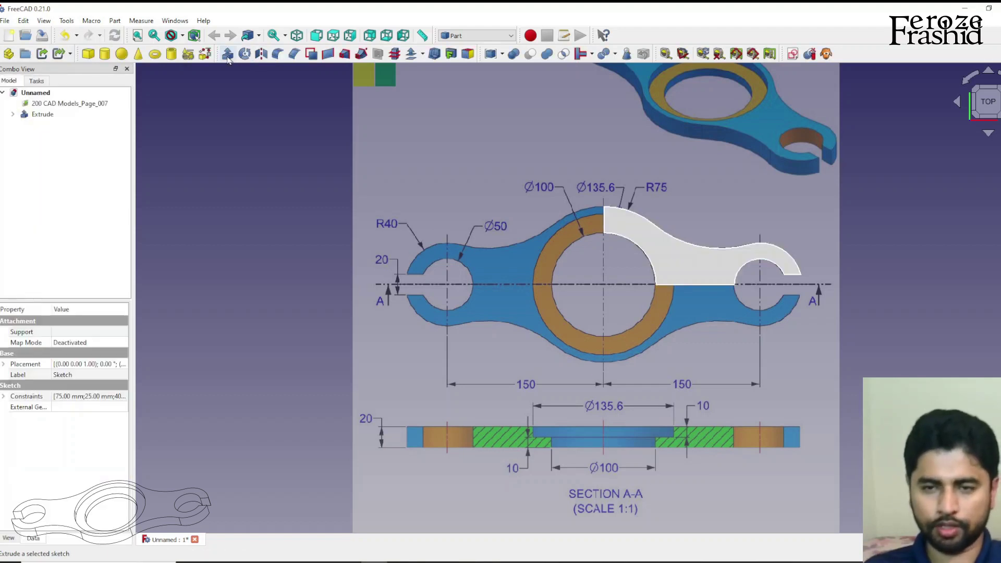
{"action": "scroll", "coordinate": [453, 318], "scroll_direction": "down", "scroll_amount": 1}
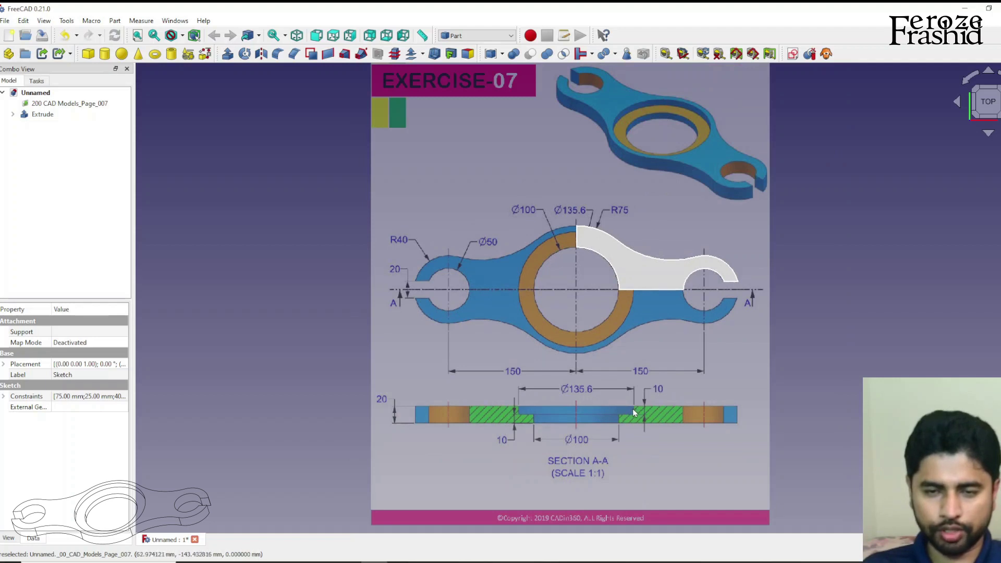
{"action": "scroll", "coordinate": [626, 403], "scroll_direction": "up", "scroll_amount": 2}
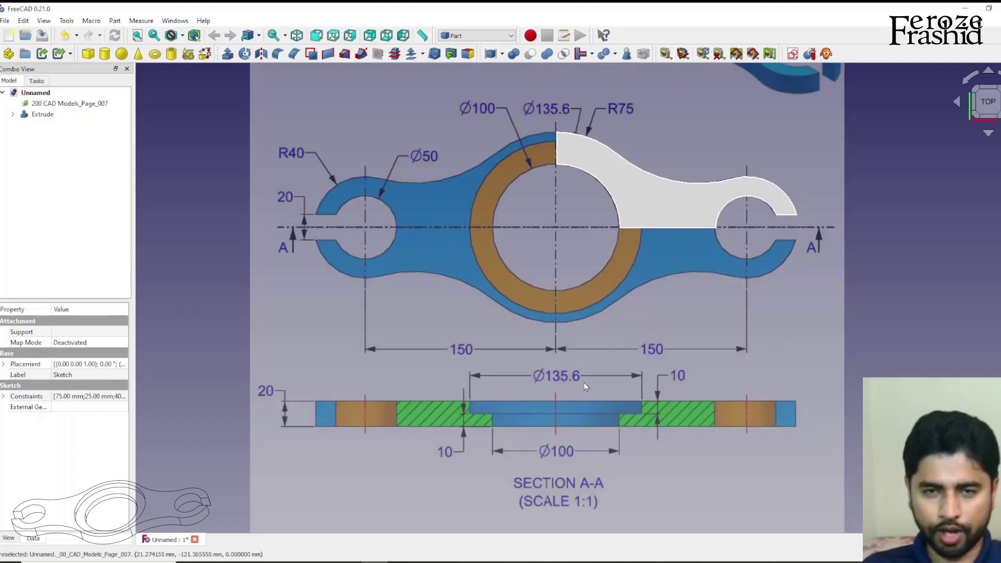
{"action": "left_click", "coordinate": [233, 116]}
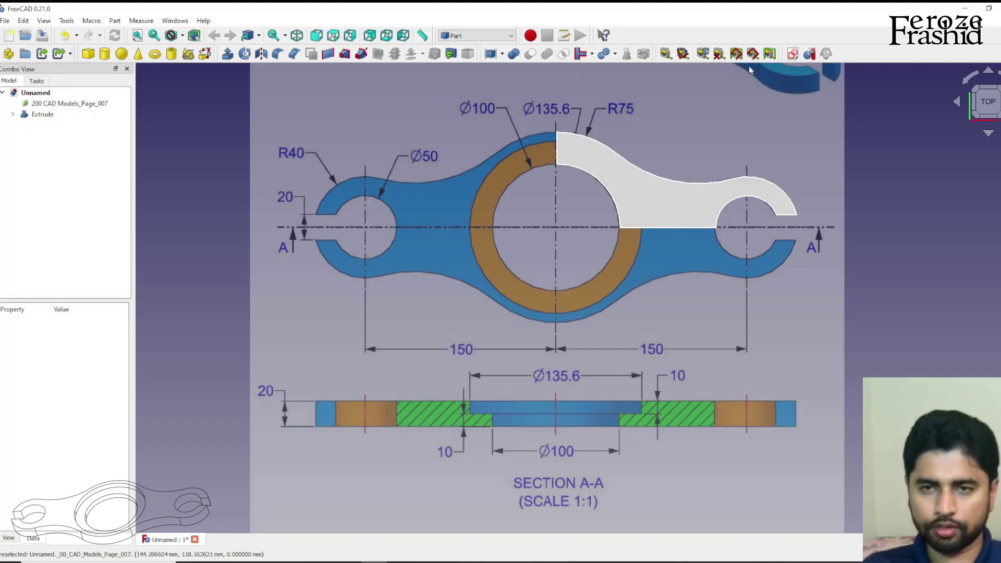
Create a sketch on the XY plane 10 mm up and draw a quarter arc centred at the origin
{"action": "left_click", "coordinate": [792, 54]}
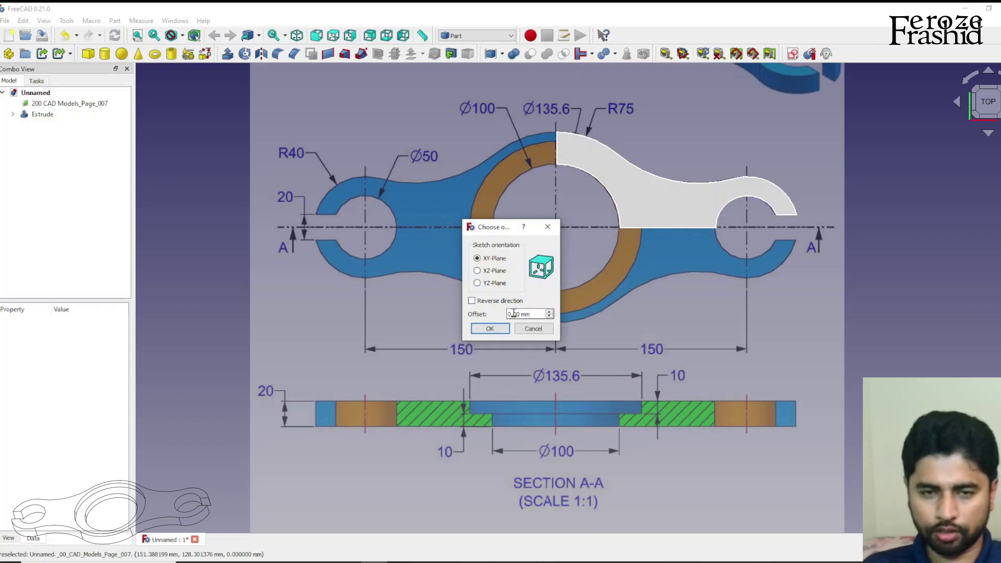
{"action": "type", "text": "1"}
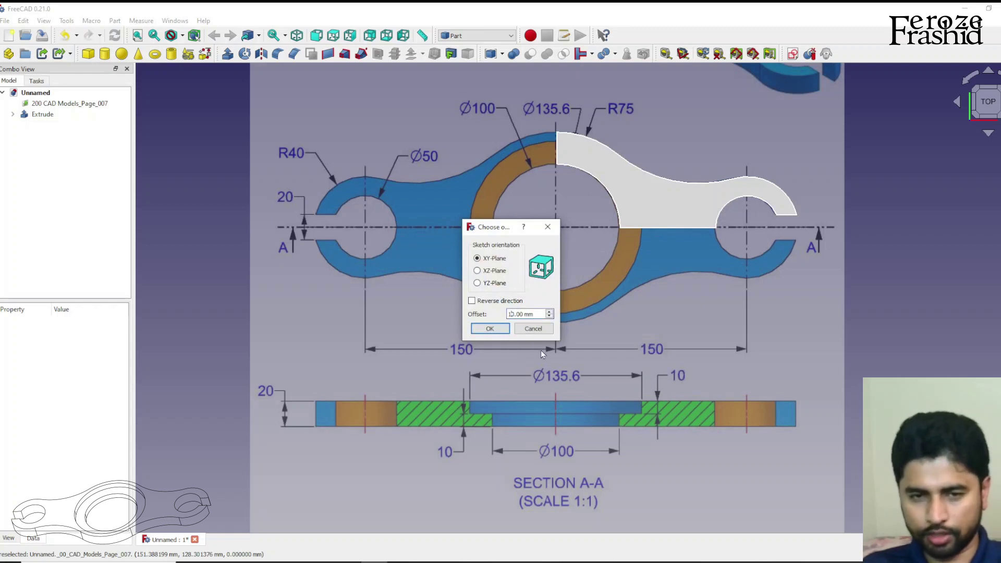
{"action": "left_click", "coordinate": [497, 329]}
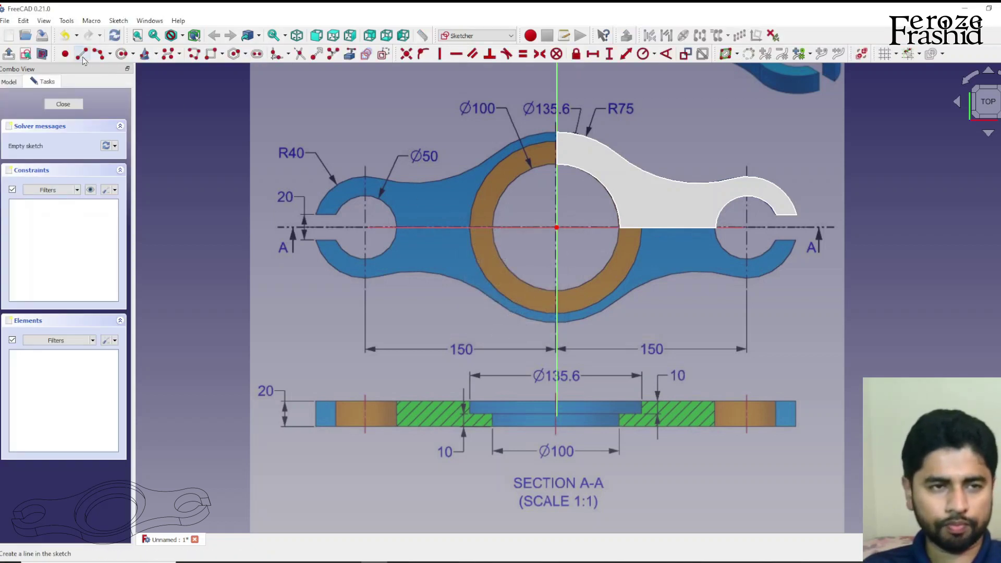
{"action": "left_click", "coordinate": [110, 54]}
{"action": "left_click", "coordinate": [120, 74]}
{"action": "left_click", "coordinate": [557, 228]}
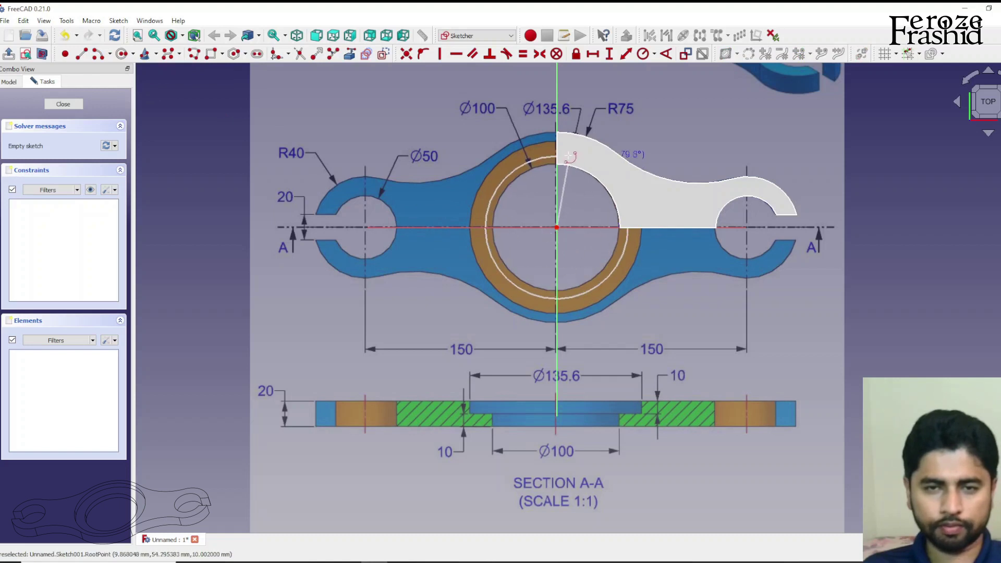
{"action": "left_click", "coordinate": [562, 151]}
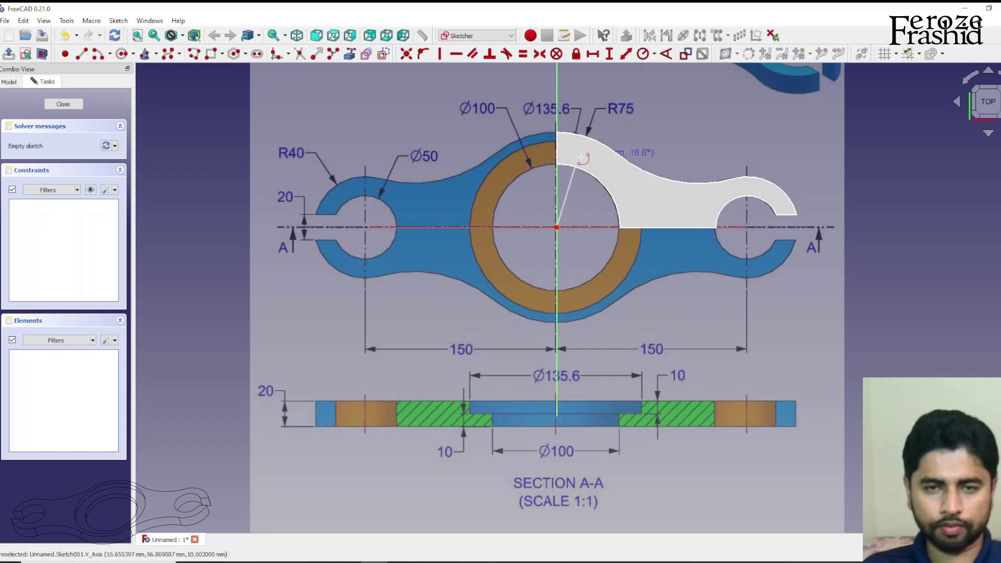
{"action": "left_click", "coordinate": [628, 227]}
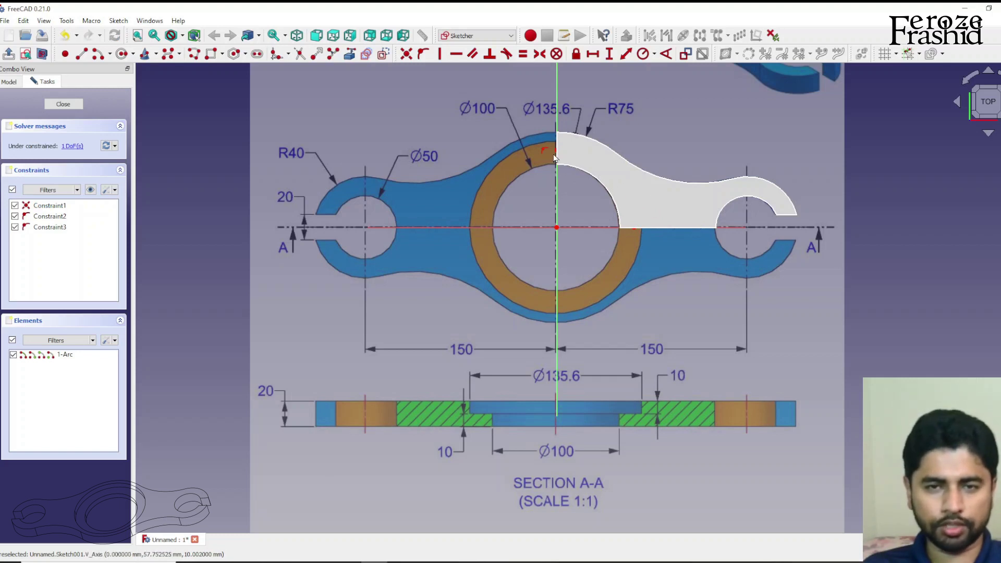
{"action": "left_click", "coordinate": [42, 54]}
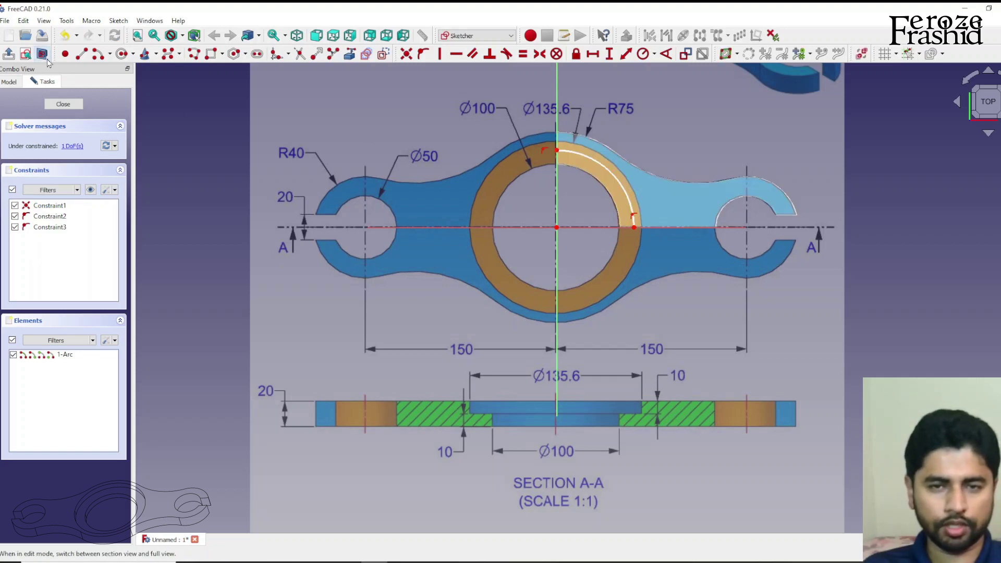
{"action": "scroll", "coordinate": [576, 154], "scroll_direction": "up", "scroll_amount": 2}
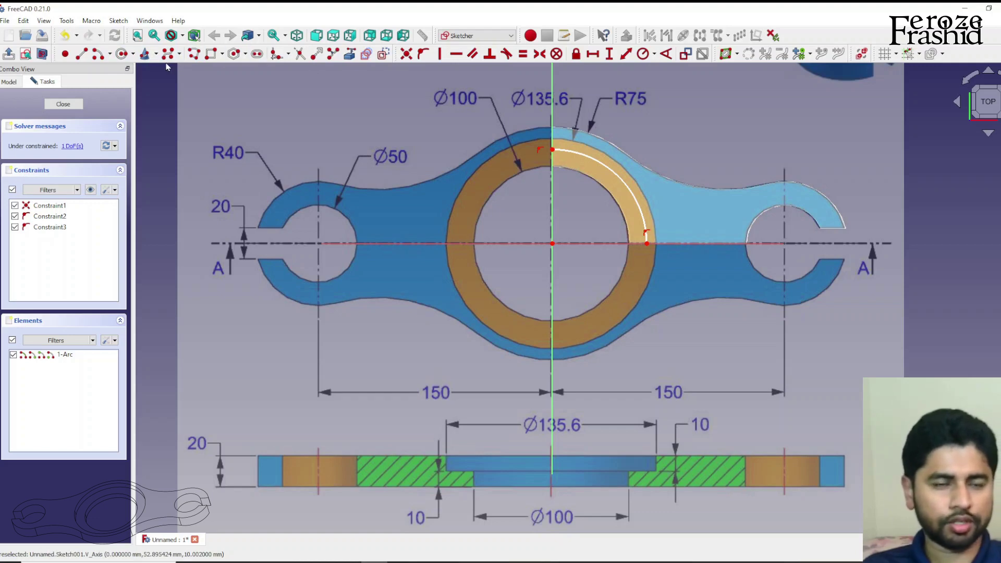
Close the arc with two lines meeting at the plate centre
{"action": "left_click", "coordinate": [97, 54]}
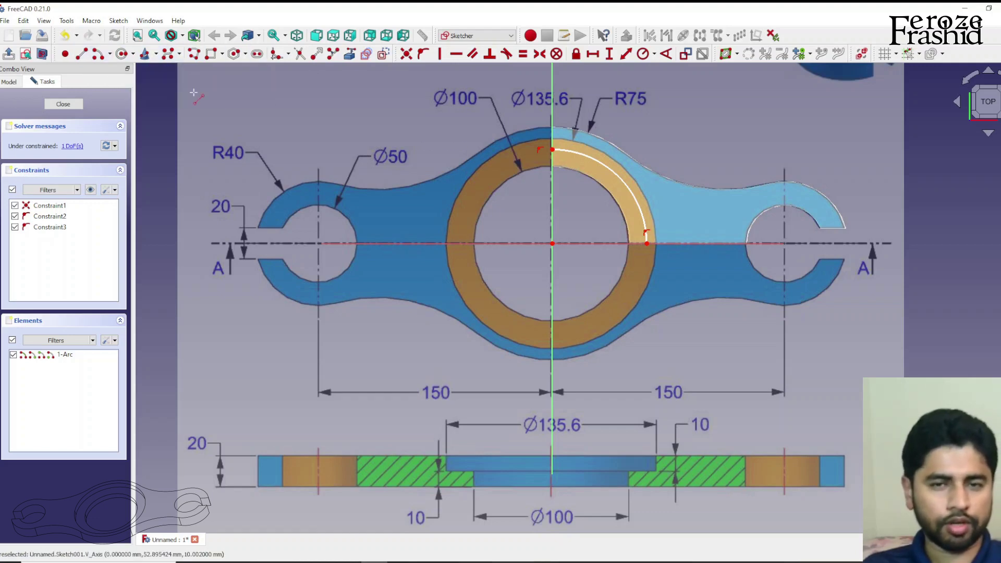
{"action": "left_click", "coordinate": [552, 150]}
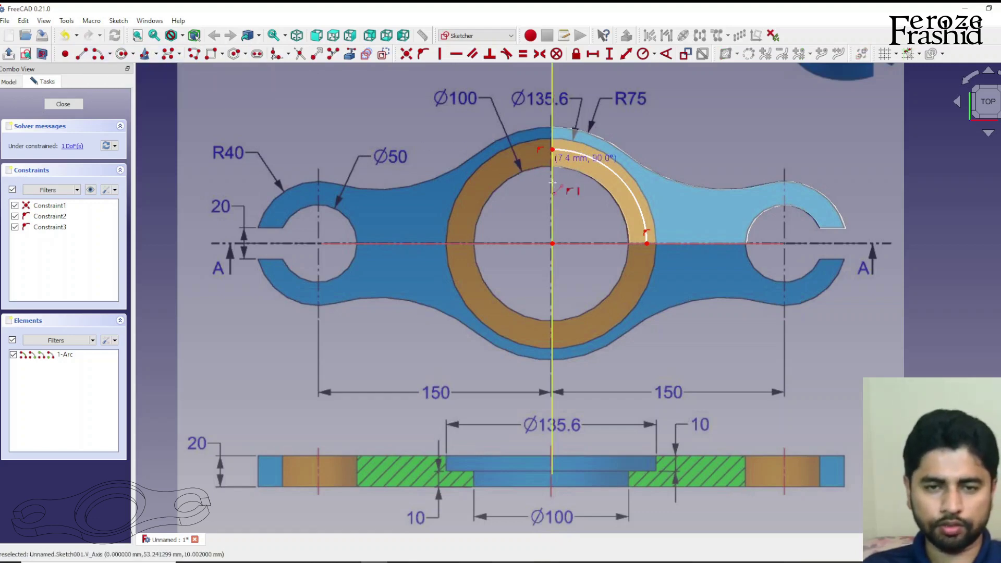
{"action": "left_click", "coordinate": [553, 244]}
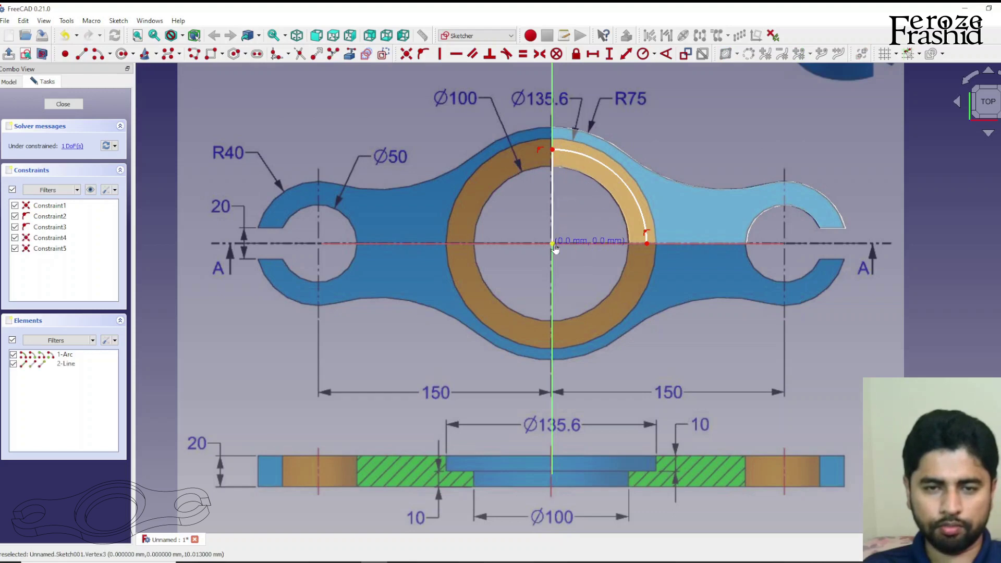
{"action": "left_click", "coordinate": [646, 244]}
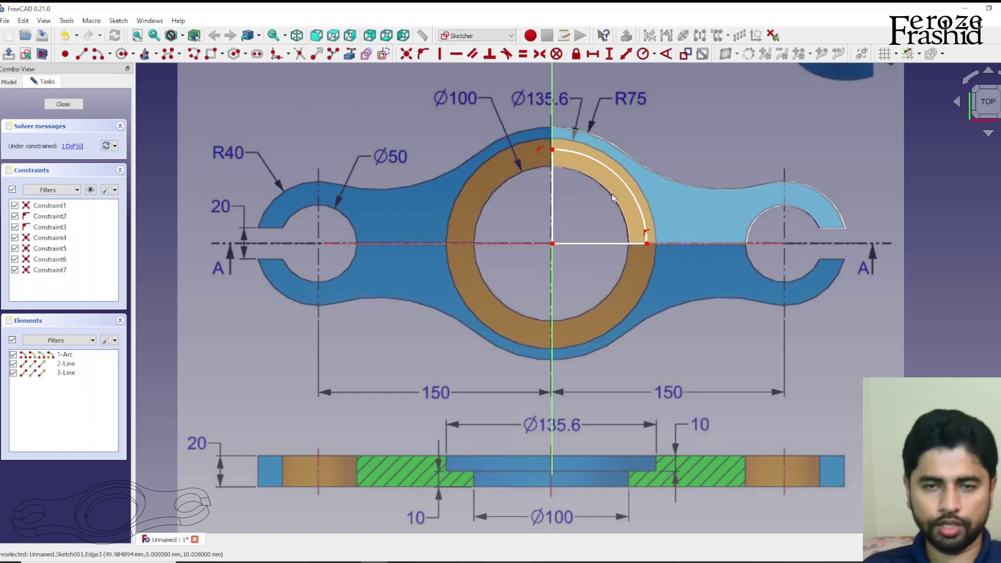
Constrain the arc radius to 135.6/2 (67.8 mm) and close the sketch
{"action": "left_click", "coordinate": [599, 167]}
{"action": "scroll", "coordinate": [596, 266], "scroll_direction": "down", "scroll_amount": 1}
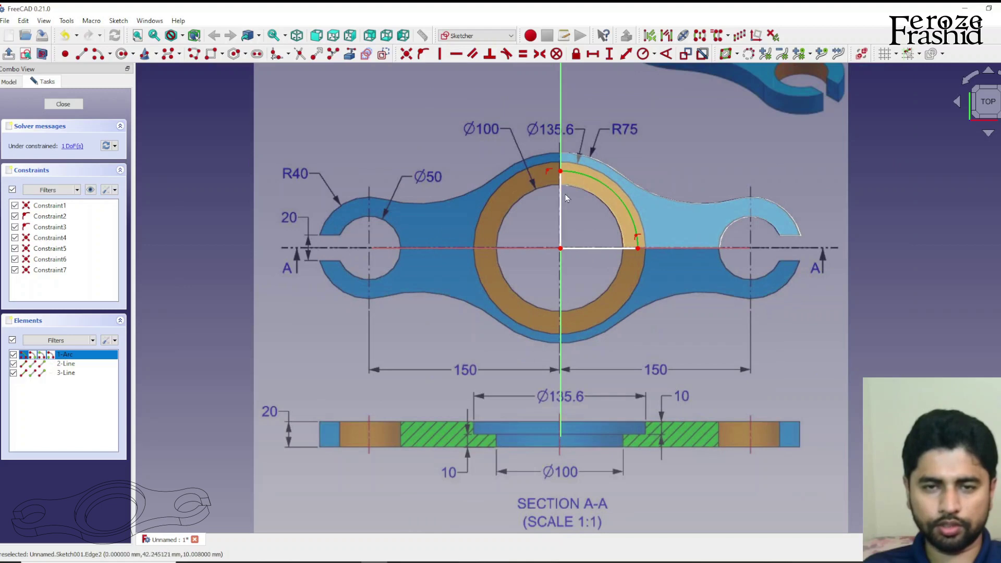
{"action": "left_click_drag", "start_coordinate": [578, 173], "coordinate": [586, 172]}
{"action": "left_click", "coordinate": [586, 168]}
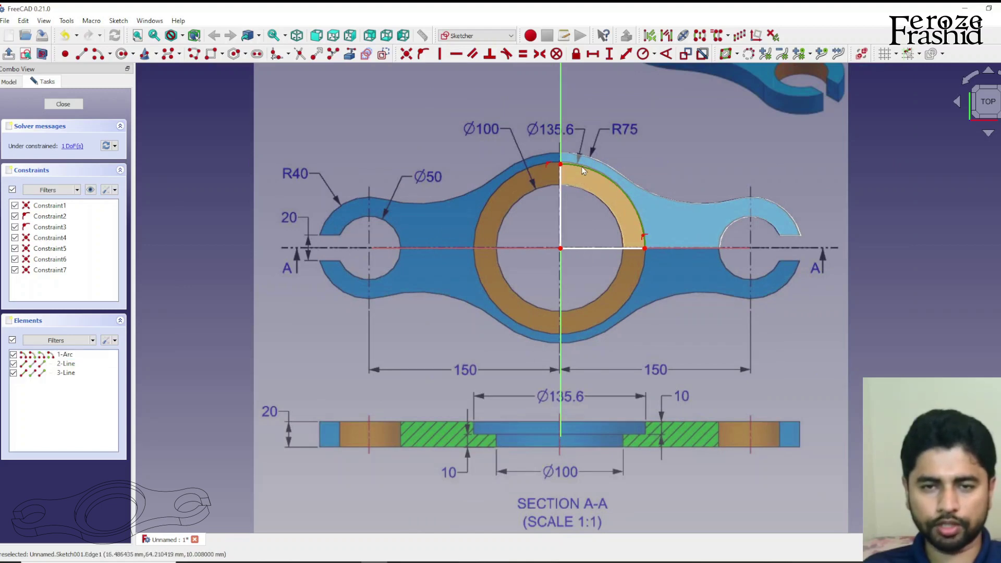
{"action": "left_click", "coordinate": [599, 165]}
{"action": "left_click", "coordinate": [605, 175]}
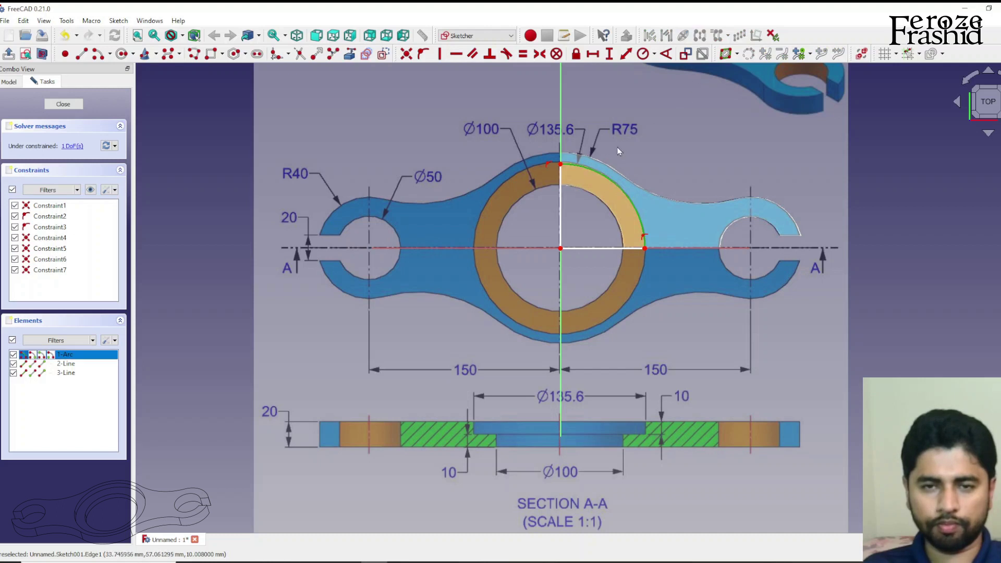
{"action": "left_click", "coordinate": [643, 54]}
{"action": "type", "text": "13"}
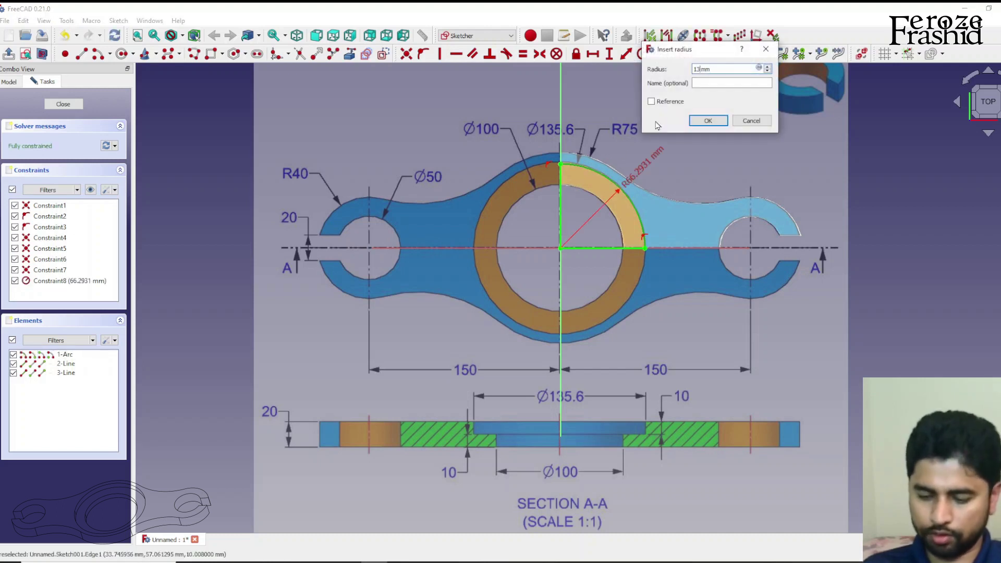
{"action": "type", "text": "5.6/2"}
{"action": "key", "text": "Return"}
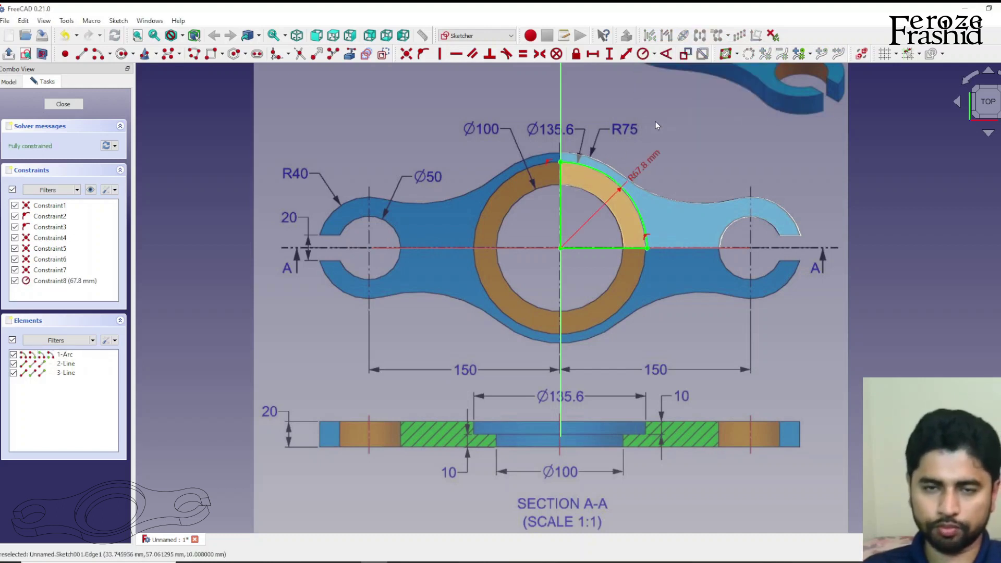
{"action": "left_click", "coordinate": [63, 103]}
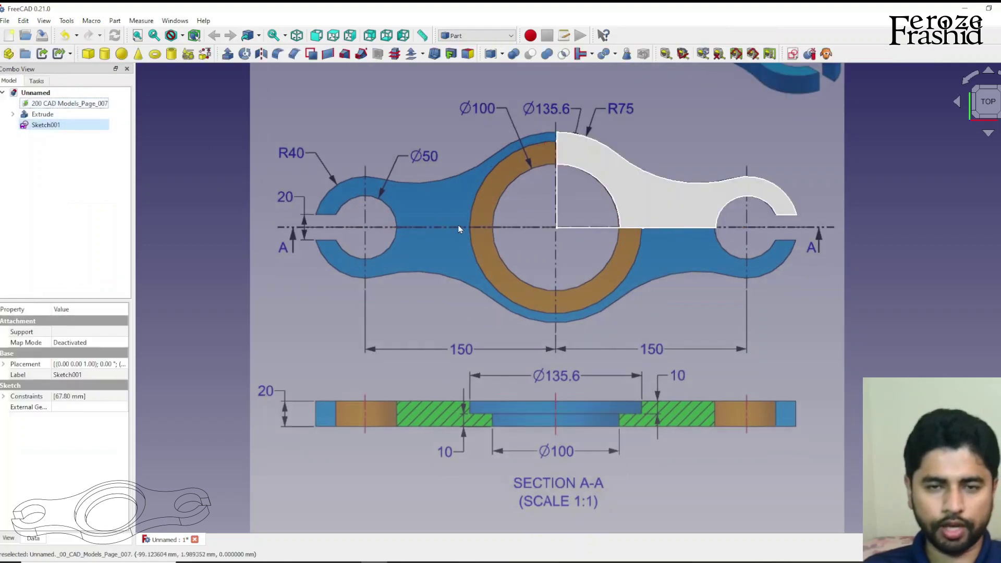
Extrude the quarter-circle sketch 10 mm
{"action": "left_click", "coordinate": [228, 53]}
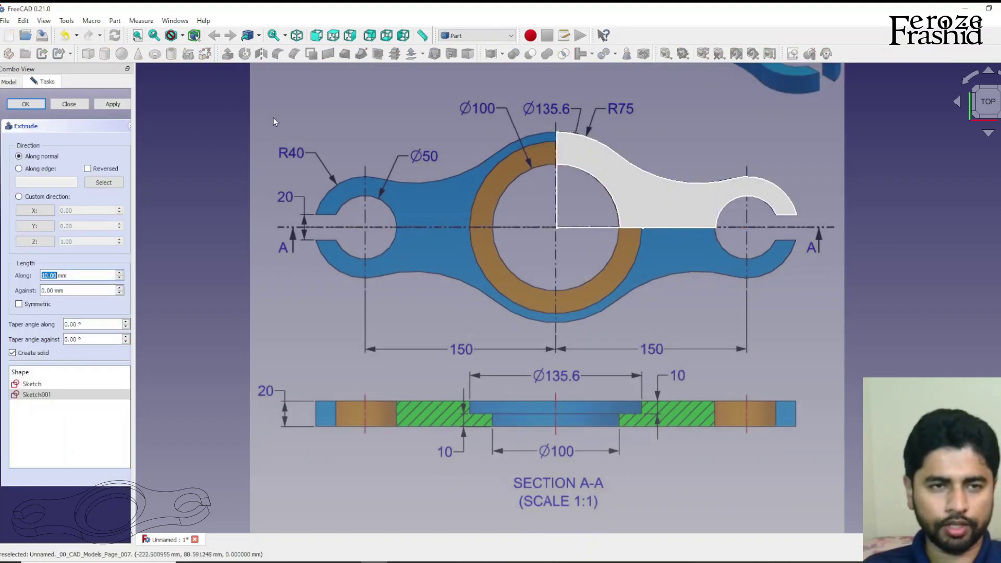
{"action": "key", "text": "Return"}
{"action": "middle_click_drag", "start_coordinate": [615, 172], "coordinate": [604, 139]}
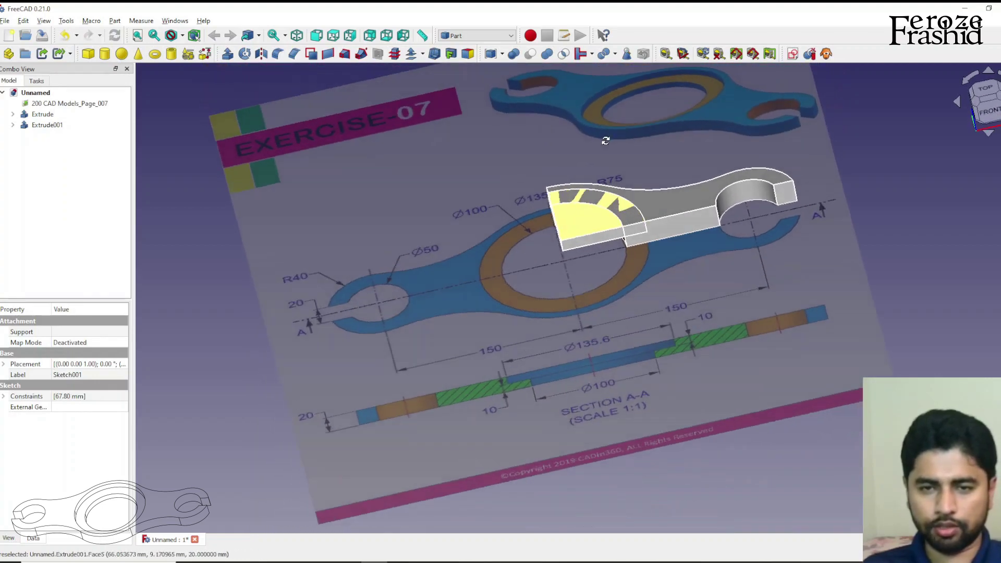
Cut the quarter-round extrusion out of the 20 mm quarter plate
{"action": "left_click", "coordinate": [675, 207]}
{"action": "left_click", "coordinate": [596, 230]}
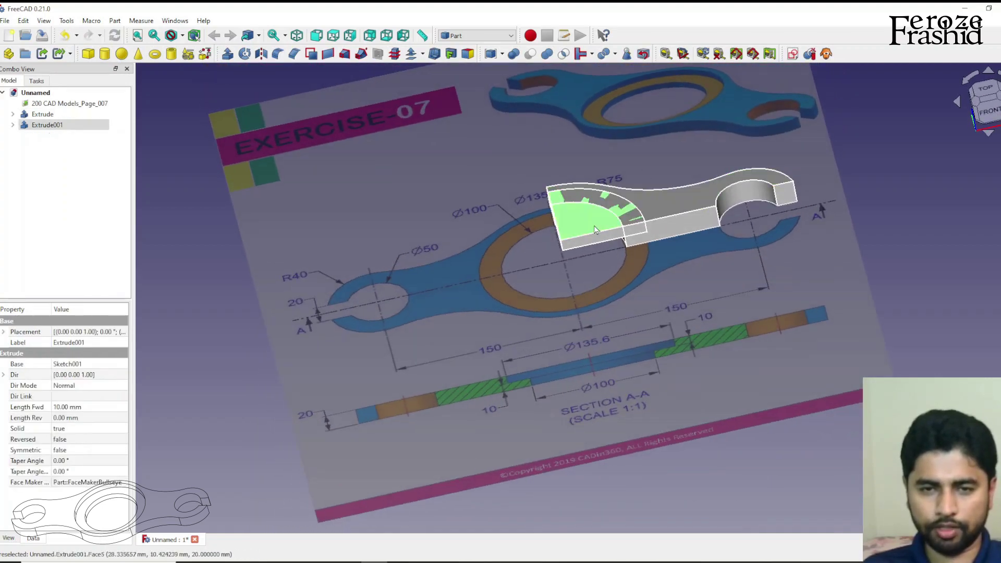
{"action": "left_click", "coordinate": [658, 211]}
{"action": "middle_click_drag", "start_coordinate": [624, 215], "coordinate": [595, 222]}
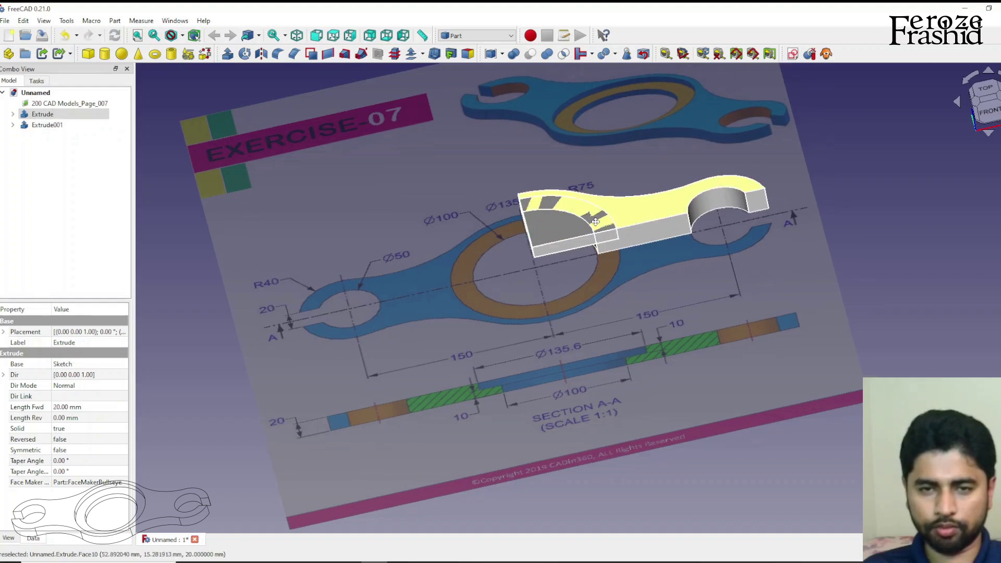
{"action": "left_click", "coordinate": [632, 219]}
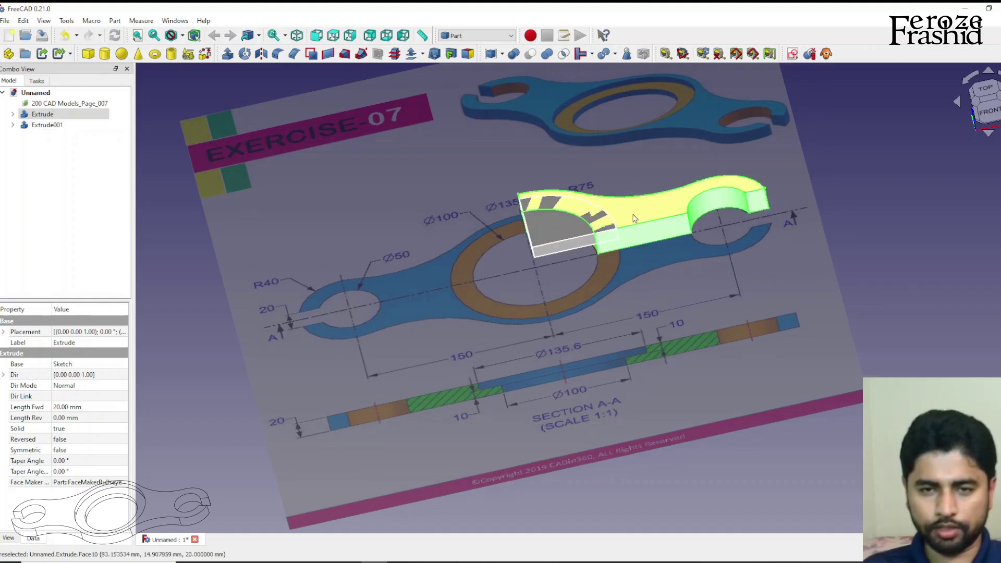
{"action": "left_click", "coordinate": [565, 230], "text": "ctrl"}
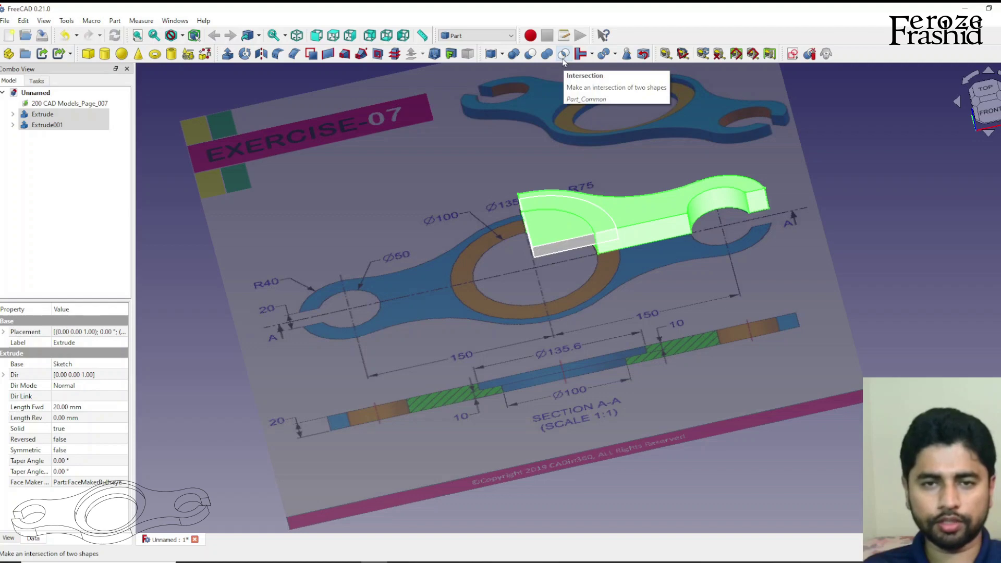
{"action": "left_click", "coordinate": [530, 54]}
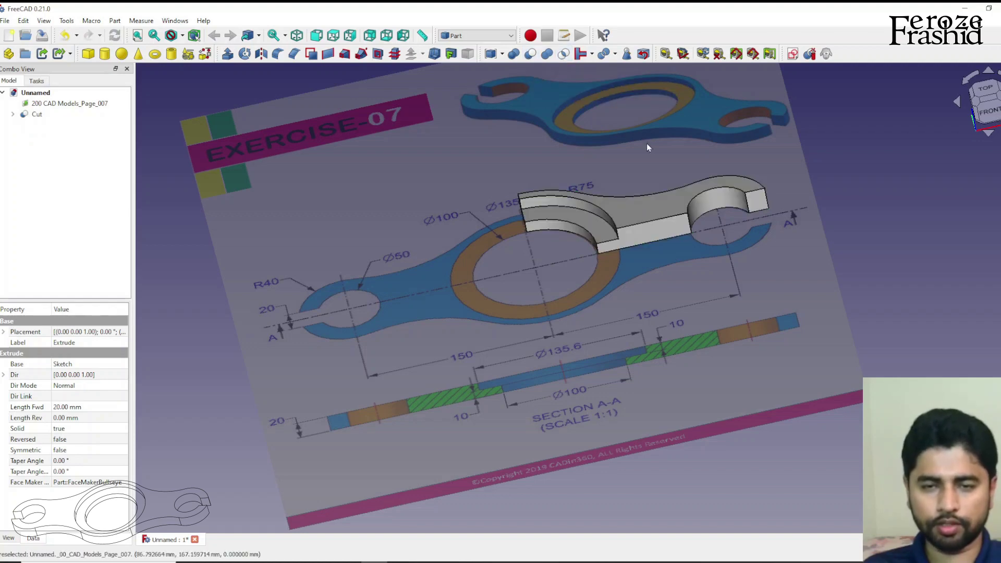
Rename the Cut solid to QuarterPart and open the Mirroring settings for it
{"action": "mouse_move", "coordinate": [646, 143]}
{"action": "middle_mouse_down"}
{"action": "mouse_move", "coordinate": [749, 273]}
{"action": "mouse_move", "coordinate": [740, 292]}
{"action": "mouse_move", "coordinate": [785, 165]}
{"action": "mouse_move", "coordinate": [735, 173]}
{"action": "middle_mouse_up"}
{"action": "left_click", "coordinate": [48, 117]}
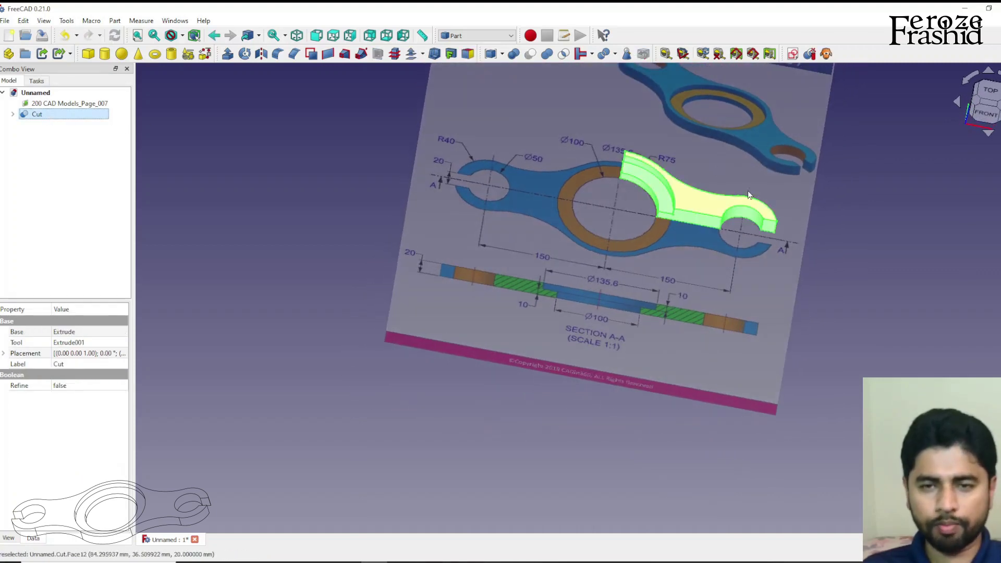
{"action": "mouse_move", "coordinate": [696, 311]}
{"action": "middle_mouse_down"}
{"action": "mouse_move", "coordinate": [708, 187]}
{"action": "mouse_move", "coordinate": [643, 224]}
{"action": "mouse_move", "coordinate": [666, 253]}
{"action": "mouse_move", "coordinate": [587, 204]}
{"action": "middle_mouse_up"}
{"action": "key", "text": "2"}
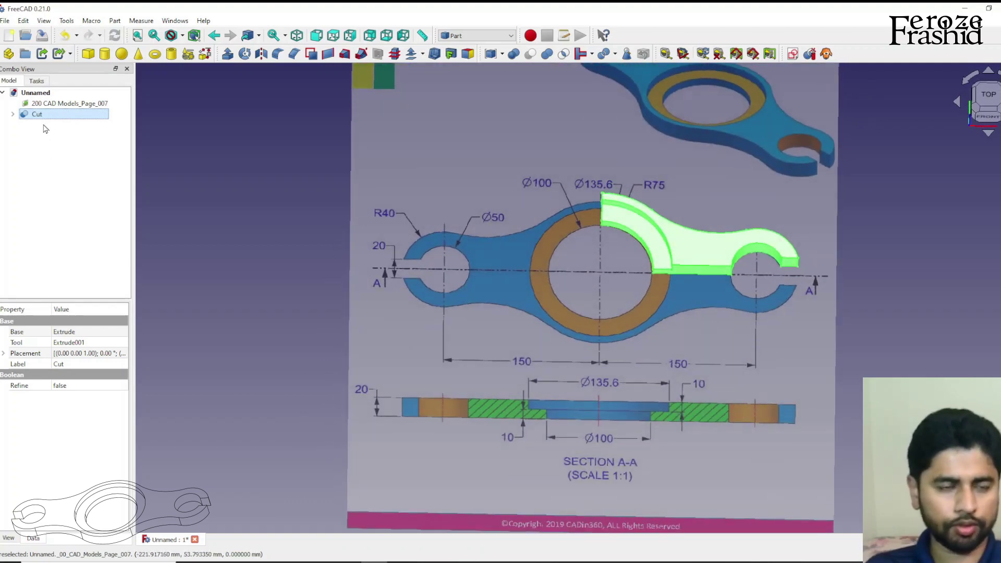
{"action": "key", "text": "F2"}
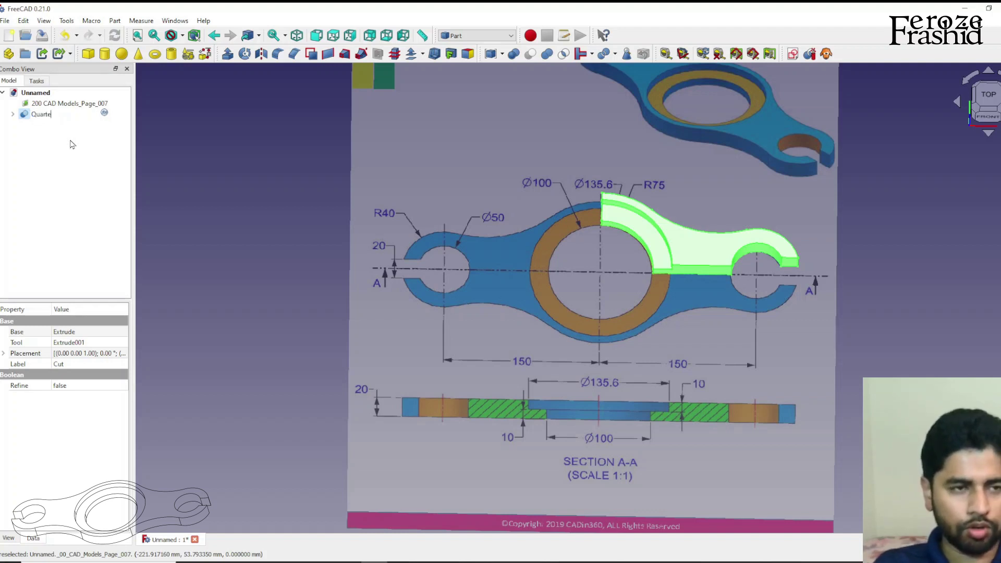
{"action": "key", "text": "Return"}
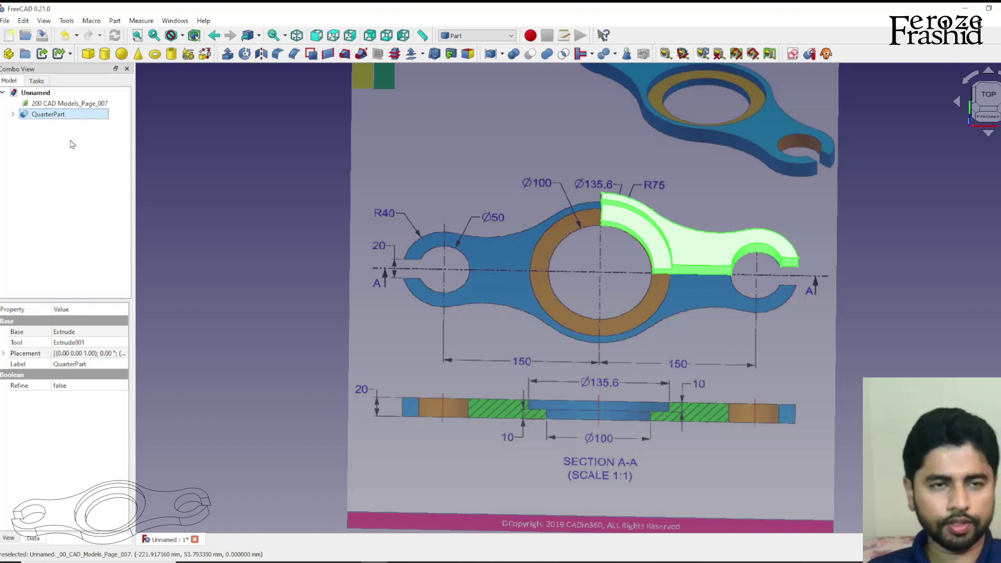
{"action": "left_click", "coordinate": [261, 54]}
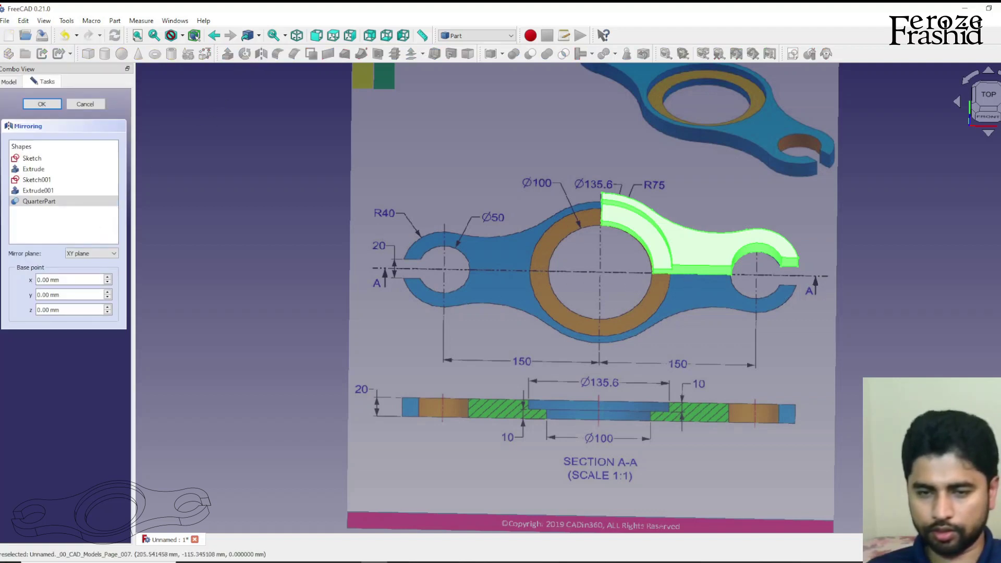
Mirror QuarterPart across the XZ plane
{"action": "left_click", "coordinate": [979, 107]}
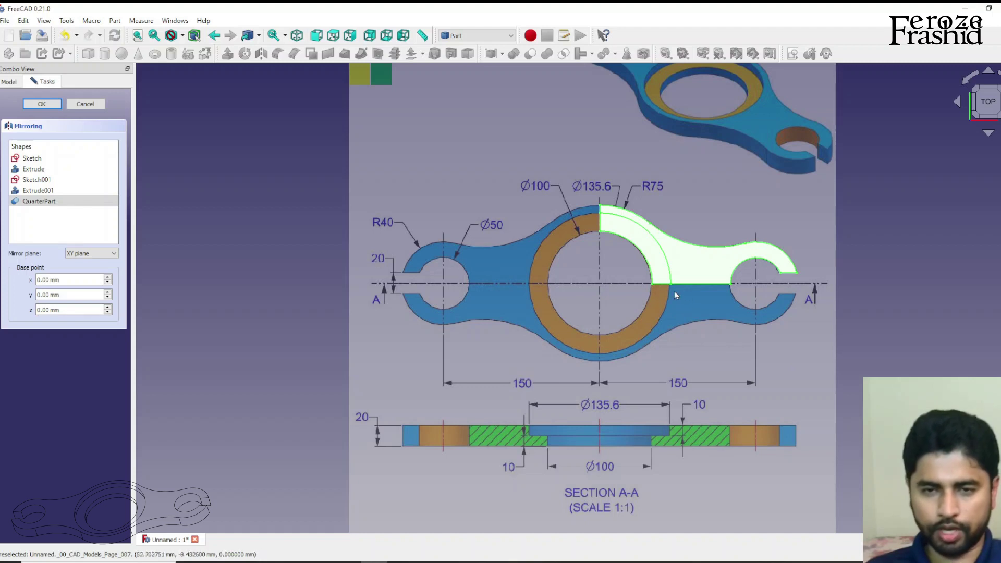
{"action": "left_click", "coordinate": [72, 255]}
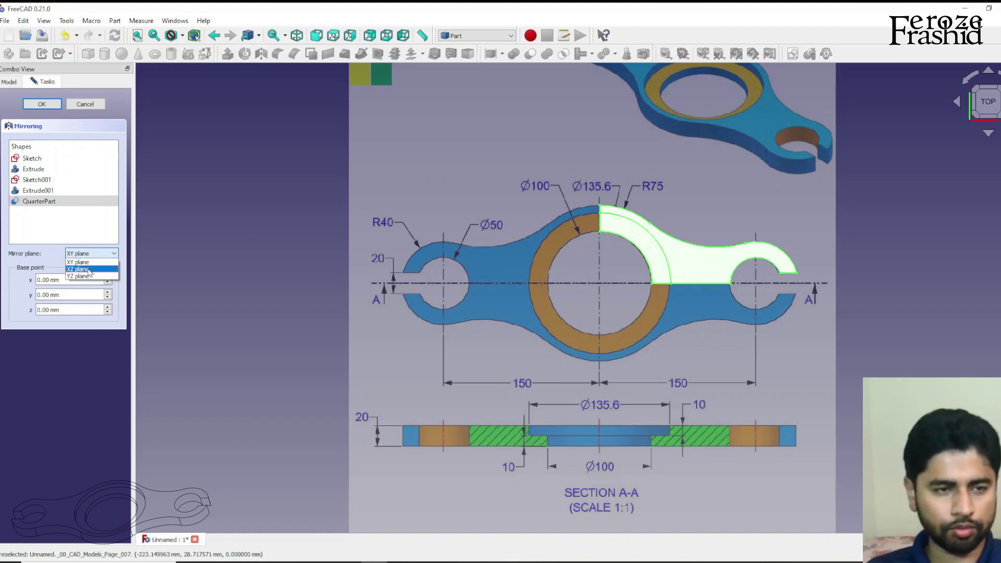
{"action": "left_click", "coordinate": [89, 270]}
{"action": "left_click", "coordinate": [42, 104]}
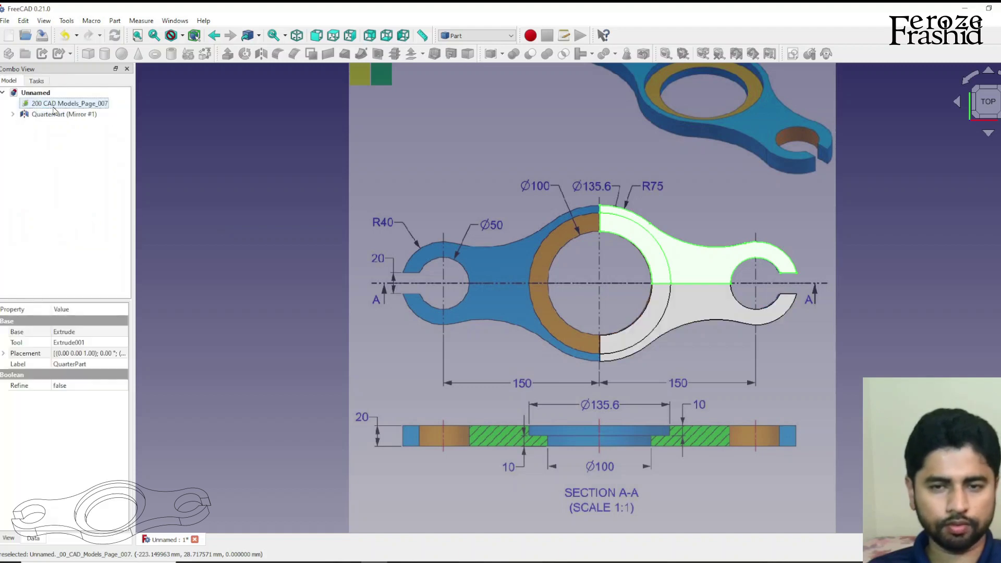
Select the original QuarterPart together with its mirrored lower quarter
{"action": "left_click", "coordinate": [13, 114]}
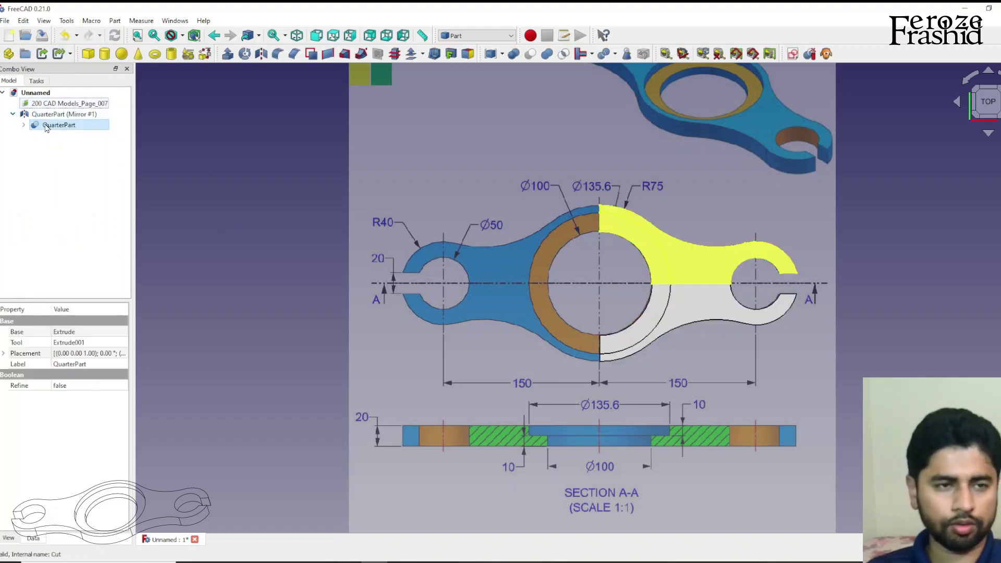
{"action": "left_click", "coordinate": [59, 126]}
{"action": "left_click", "coordinate": [691, 302]}
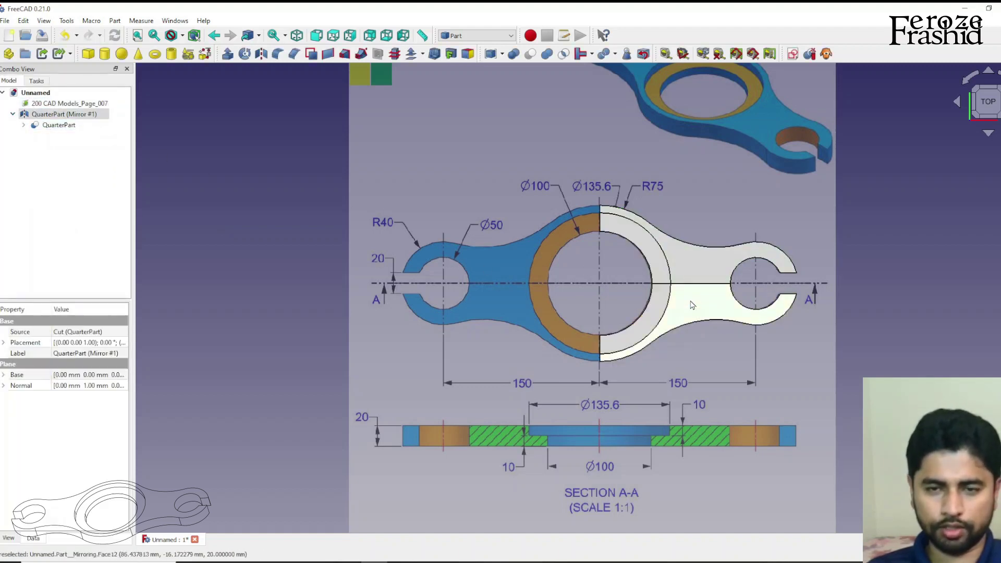
{"action": "left_click", "coordinate": [642, 245], "text": "ctrl"}
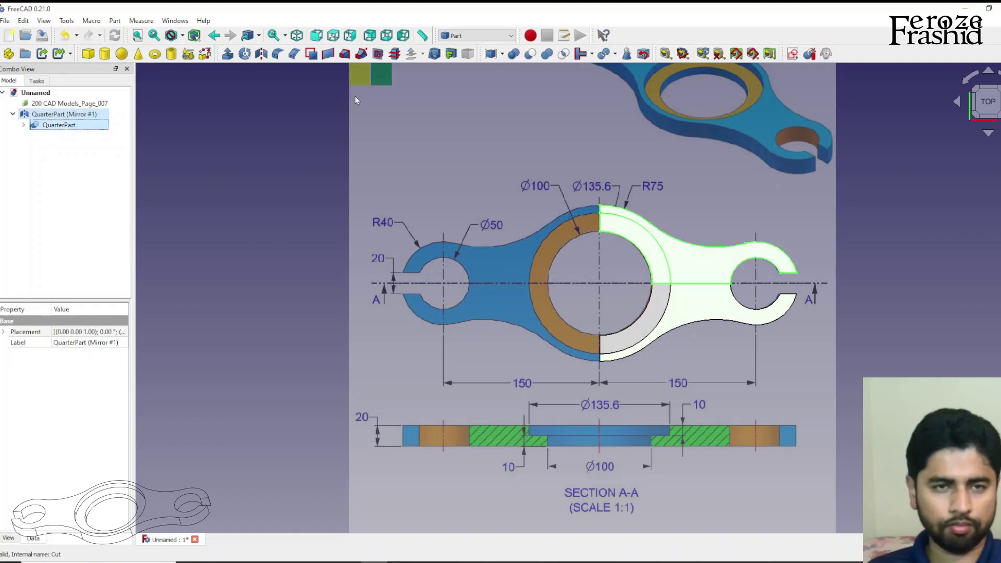
Fuse the two quarters into one solid named HalfPart
{"action": "left_click", "coordinate": [547, 53]}
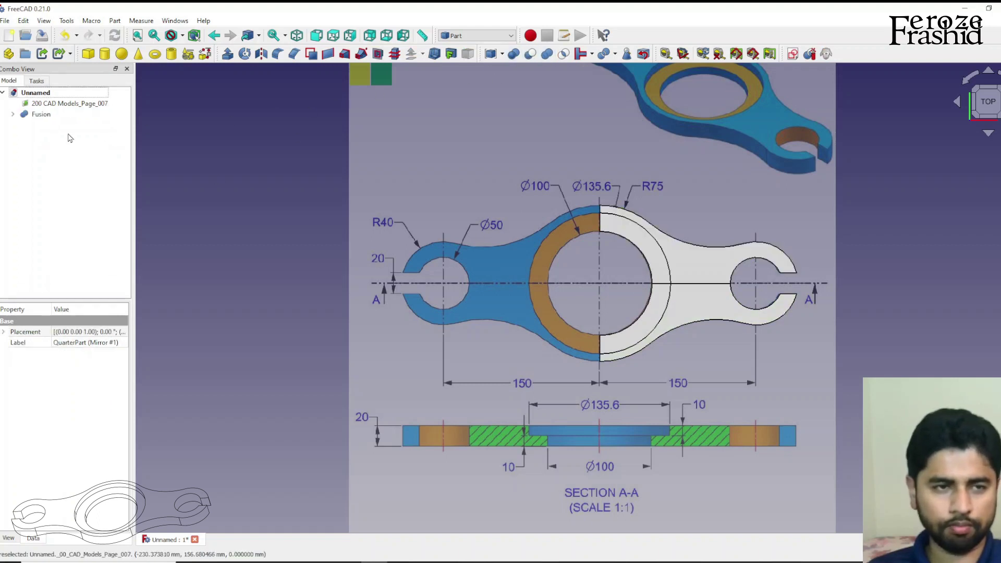
{"action": "left_click", "coordinate": [52, 116]}
{"action": "left_click", "coordinate": [52, 117]}
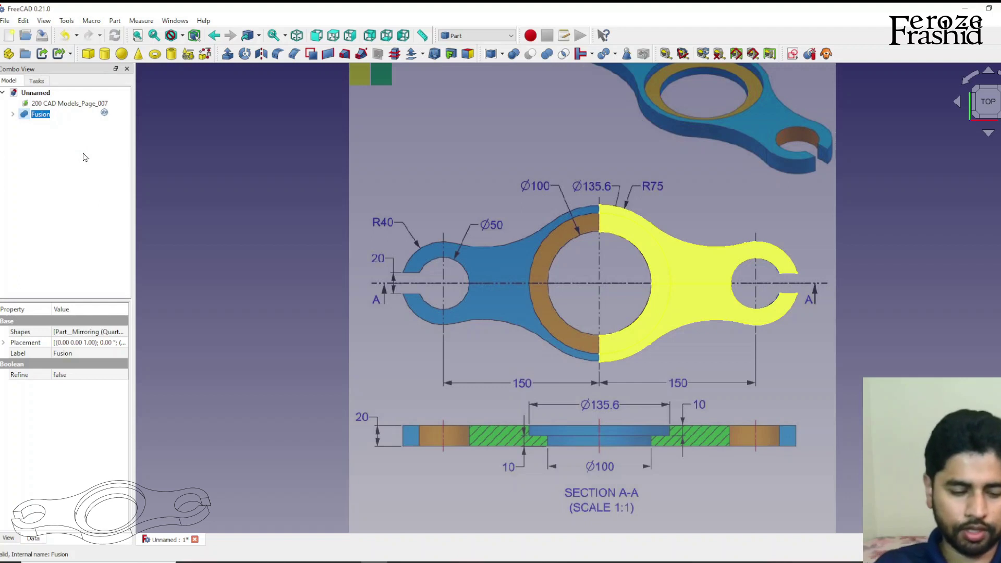
{"action": "type", "text": "HalfPar"}
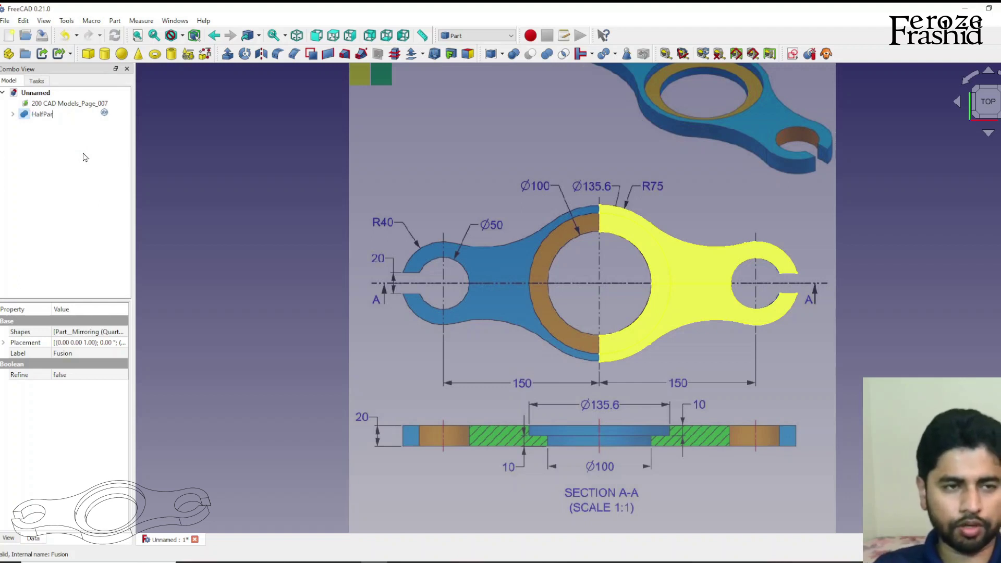
{"action": "type", "text": "t"}
{"action": "key", "text": "Return"}
Select HalfPart and start a Mirroring of it
{"action": "left_click", "coordinate": [252, 230]}
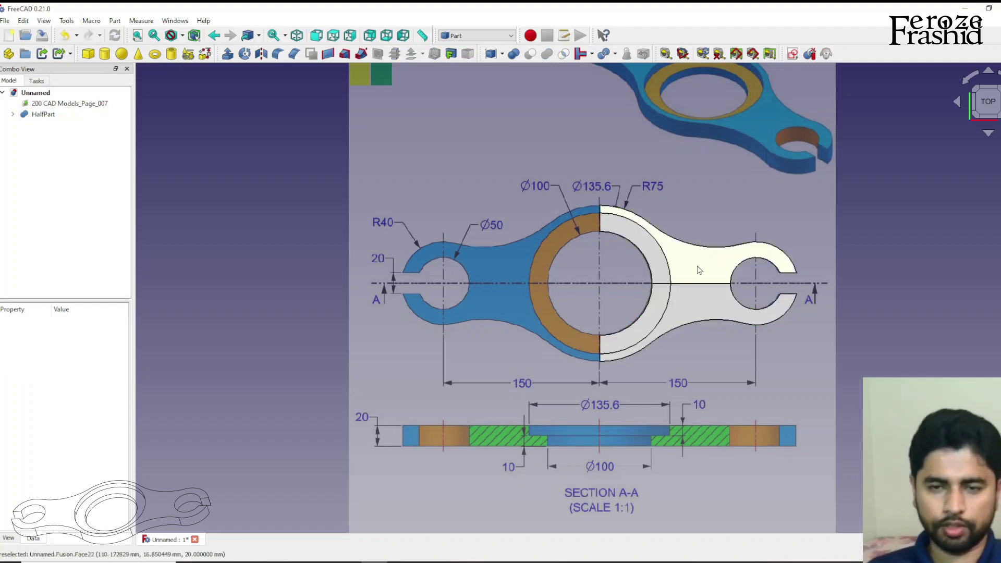
{"action": "left_click", "coordinate": [62, 114]}
{"action": "left_click", "coordinate": [261, 54]}
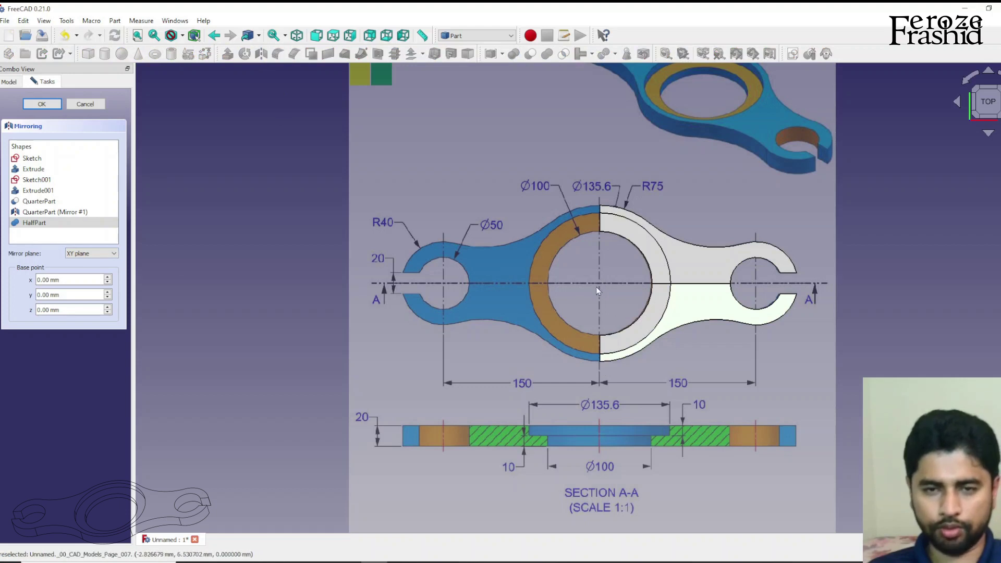
Mirror HalfPart across the YZ plane
{"action": "left_click", "coordinate": [82, 254]}
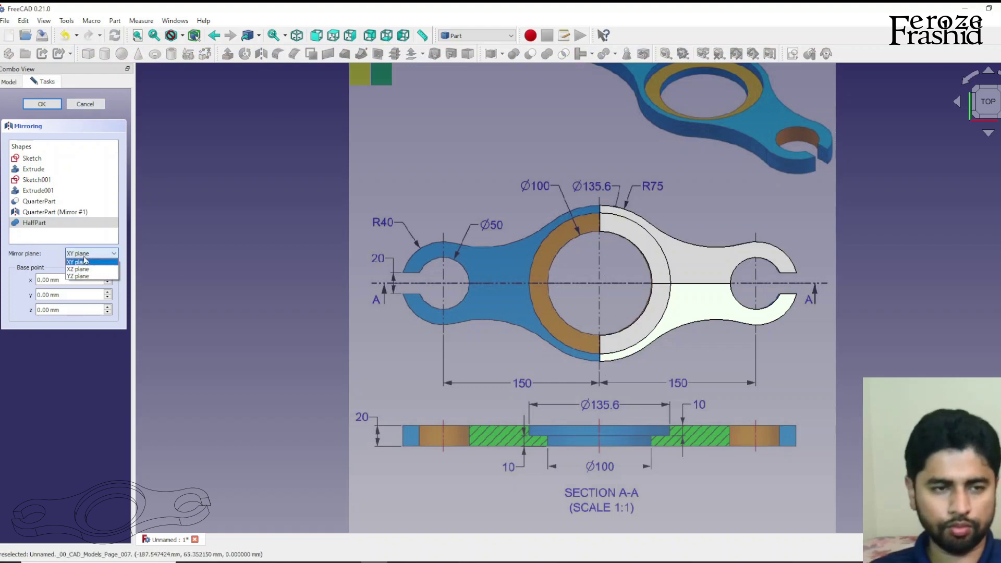
{"action": "left_click", "coordinate": [86, 277]}
{"action": "left_click", "coordinate": [42, 104]}
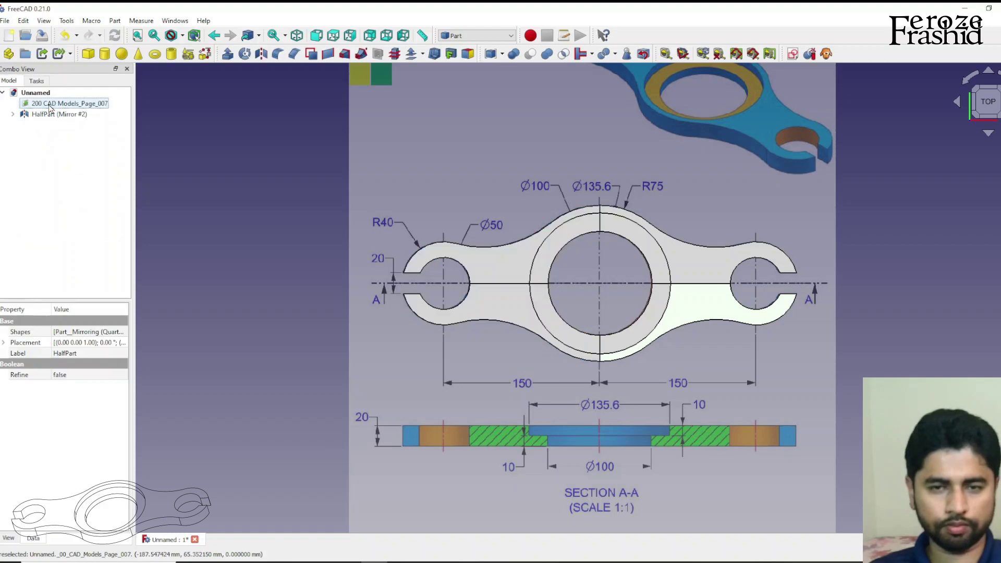
Select the mirrored half together with the original HalfPart
{"action": "left_click", "coordinate": [55, 114]}
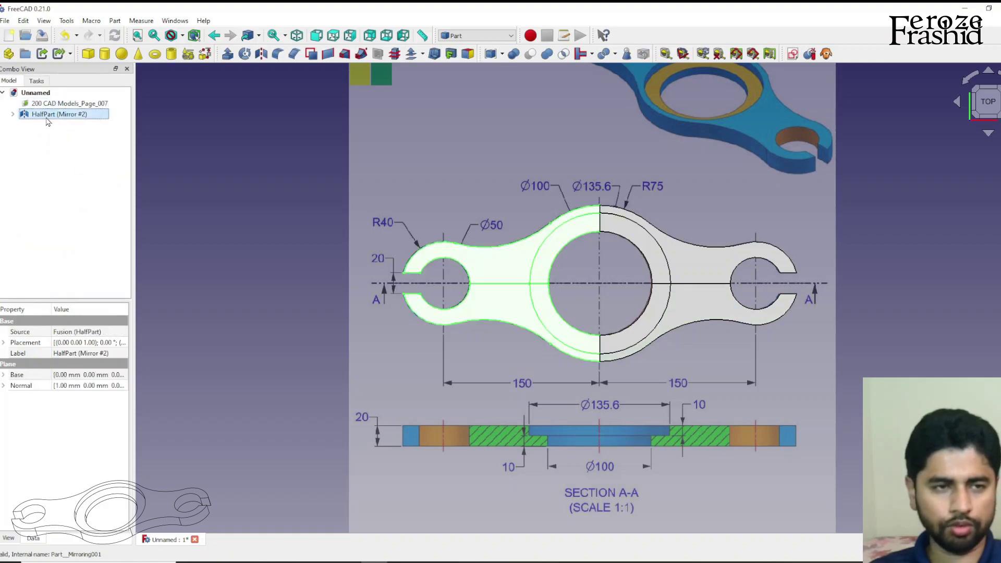
{"action": "left_click", "coordinate": [12, 115]}
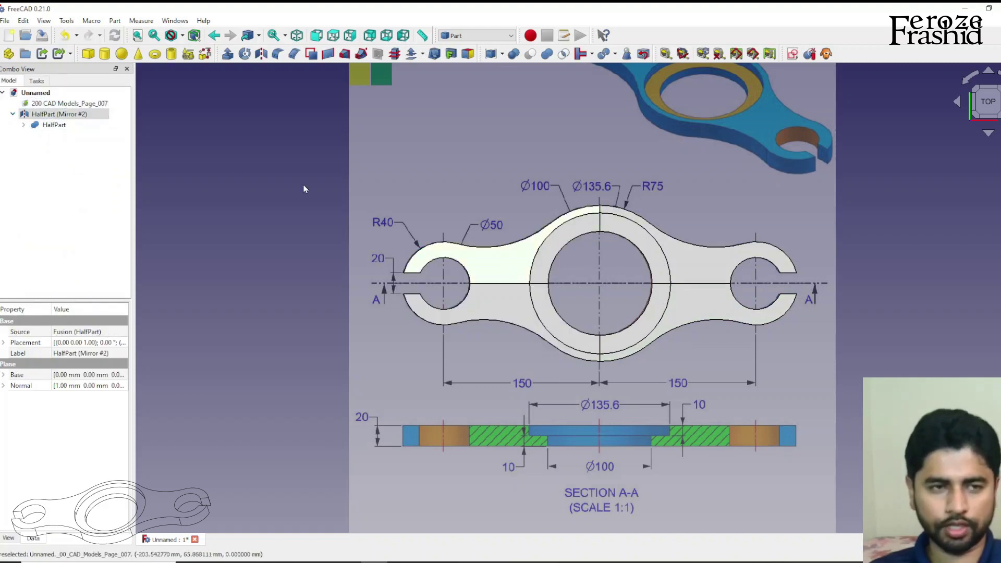
{"action": "left_click", "coordinate": [54, 125]}
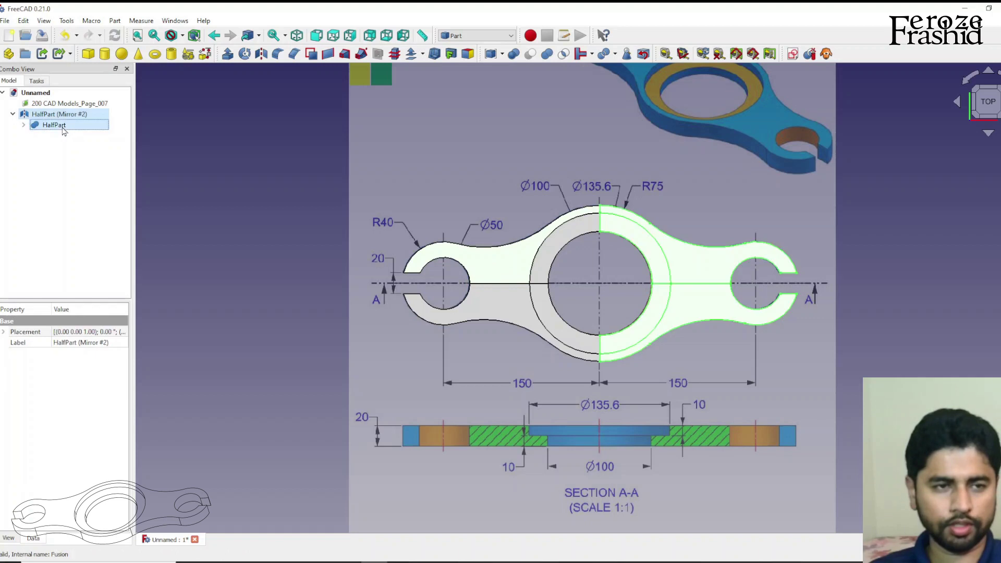
Fuse HalfPart and its mirror, naming the result FinalObject
{"action": "left_click", "coordinate": [547, 54]}
{"action": "left_click", "coordinate": [66, 119]}
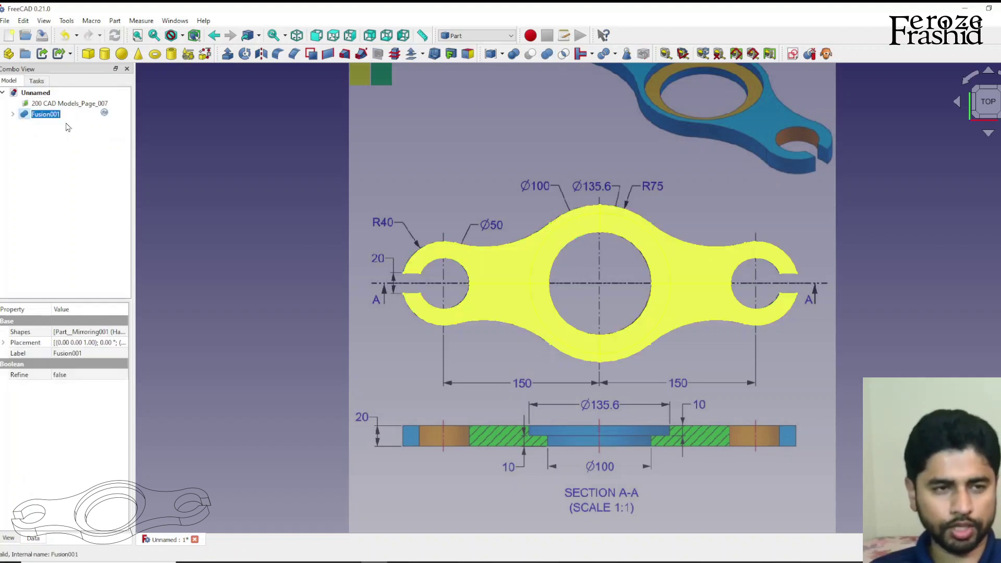
{"action": "type", "text": "F"}
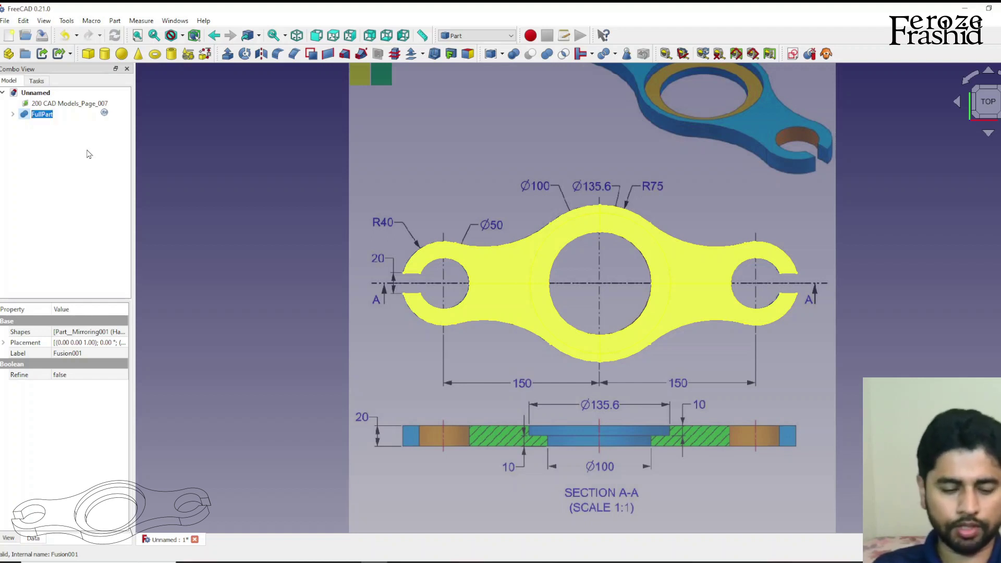
{"action": "type", "text": "inalObject"}
{"action": "key", "text": "Return"}
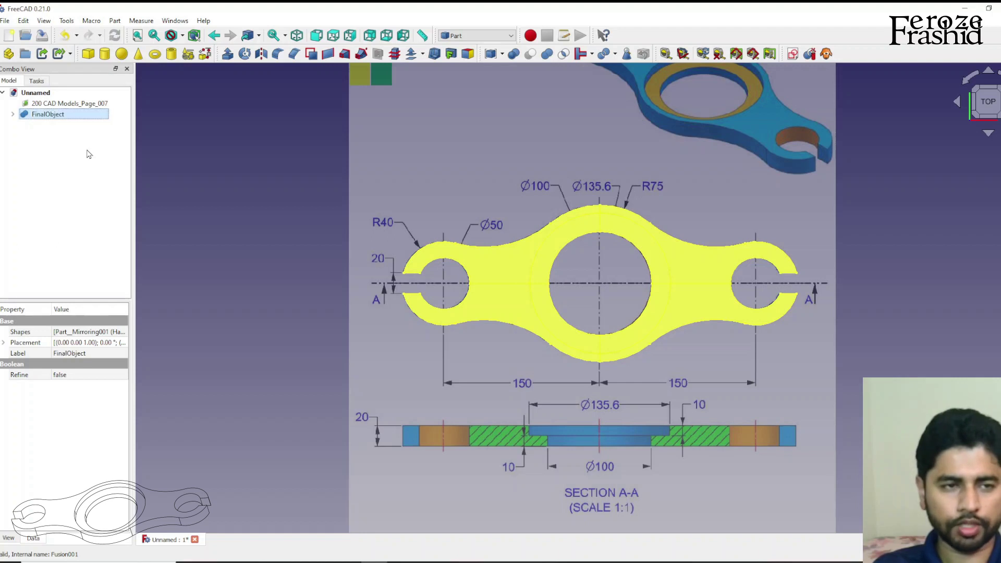
Set FinalObject's Refine property to true and view it in perspective
{"action": "left_click", "coordinate": [241, 215]}
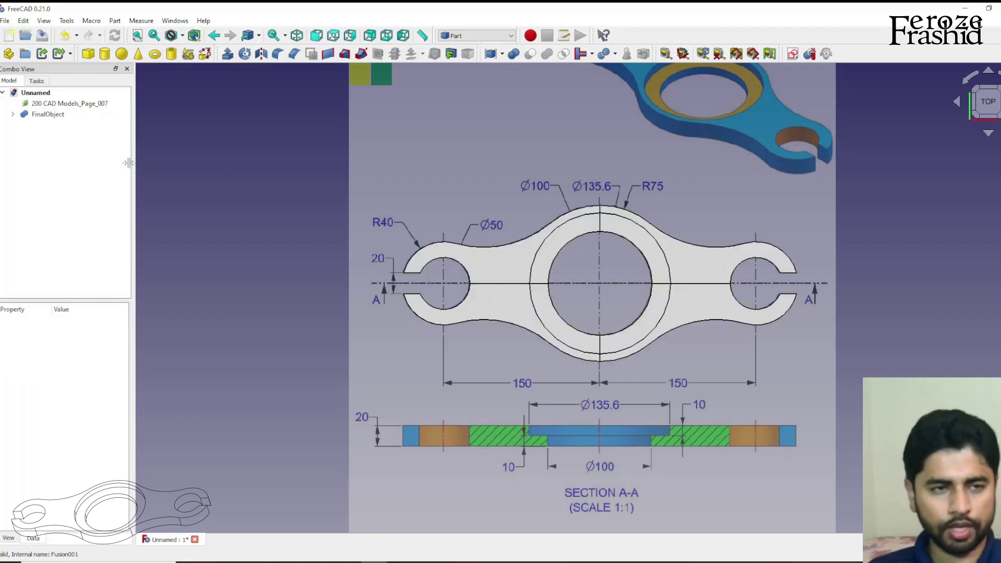
{"action": "left_click", "coordinate": [64, 119]}
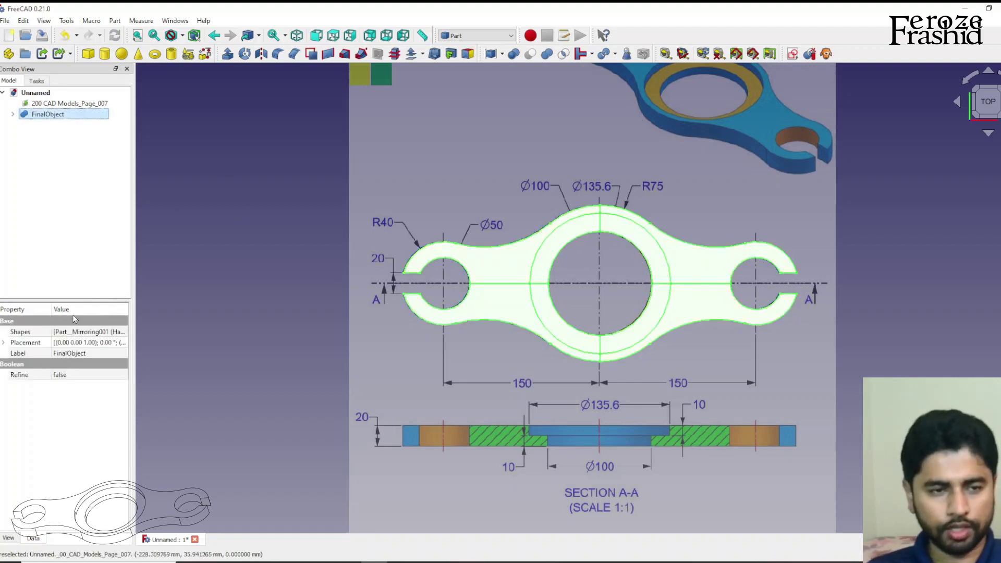
{"action": "left_click", "coordinate": [63, 379]}
{"action": "left_click", "coordinate": [63, 379]}
{"action": "left_click", "coordinate": [74, 382]}
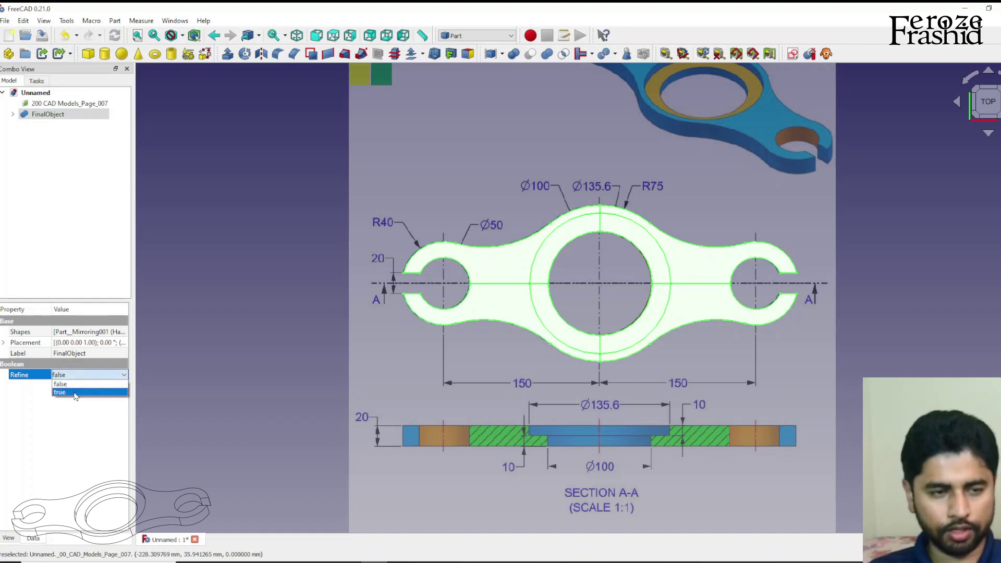
{"action": "left_click", "coordinate": [73, 393]}
{"action": "left_click", "coordinate": [217, 391]}
{"action": "mouse_move", "coordinate": [602, 346]}
{"action": "middle_mouse_down"}
{"action": "mouse_move", "coordinate": [577, 235]}
{"action": "mouse_move", "coordinate": [546, 306]}
{"action": "mouse_move", "coordinate": [598, 298]}
{"action": "mouse_move", "coordinate": [646, 383]}
{"action": "mouse_move", "coordinate": [541, 384]}
{"action": "mouse_move", "coordinate": [618, 392]}
{"action": "middle_mouse_up"}
{"action": "scroll", "coordinate": [618, 392], "scroll_direction": "down", "scroll_amount": 2}
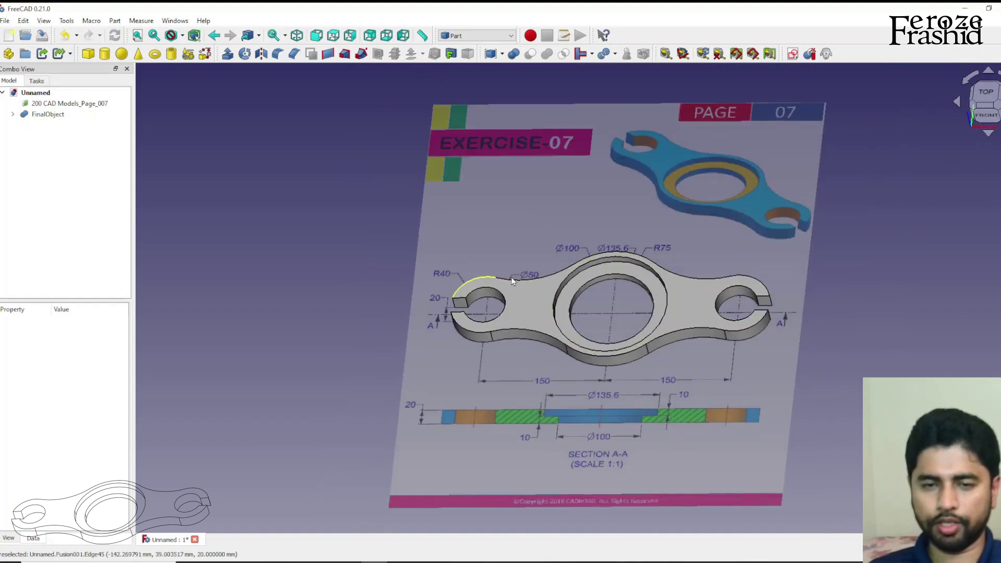
Select the top ring face and bring up FinalObject's context menu
{"action": "scroll", "coordinate": [692, 289], "scroll_direction": "up", "scroll_amount": 3}
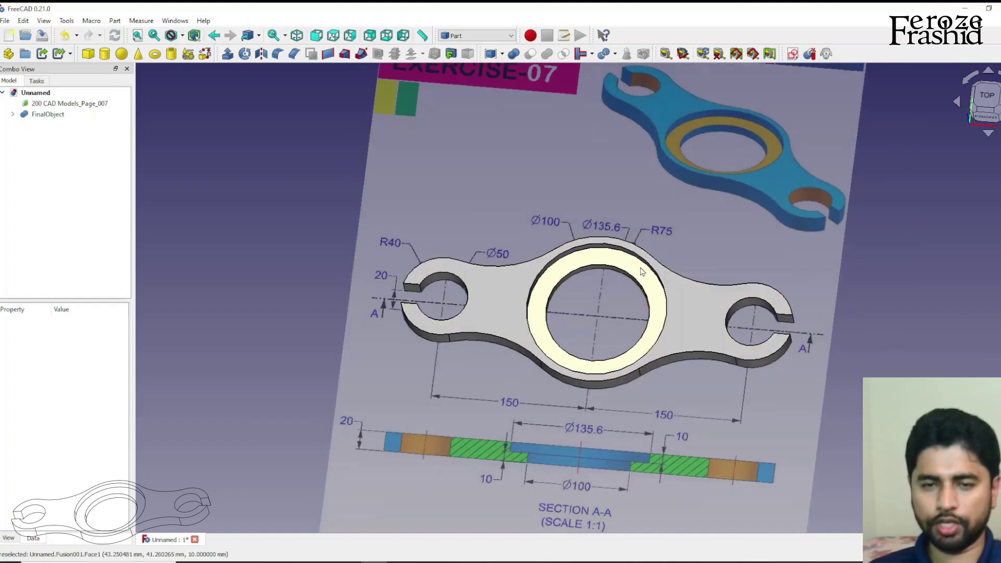
{"action": "left_click", "coordinate": [637, 277]}
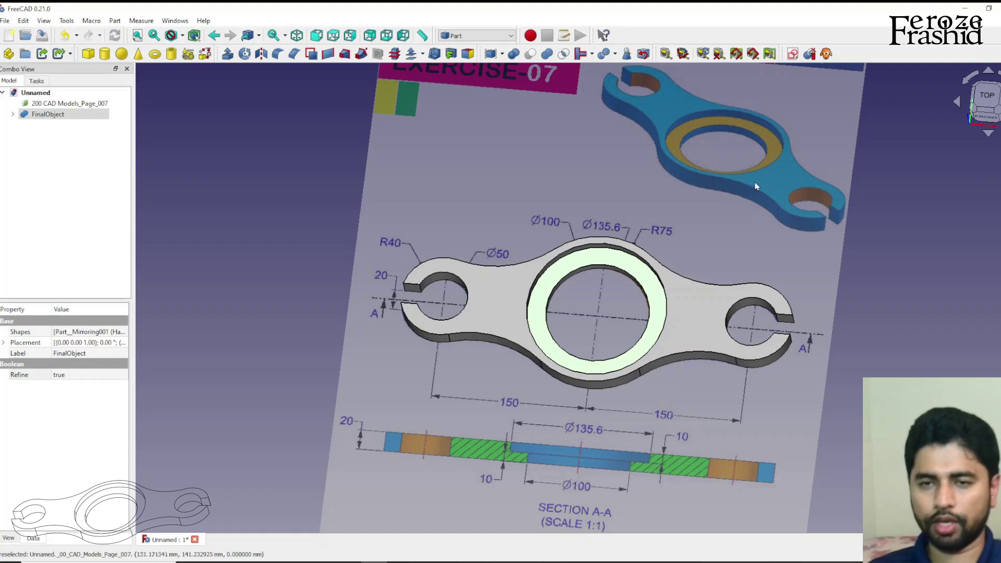
{"action": "right_click", "coordinate": [63, 112]}
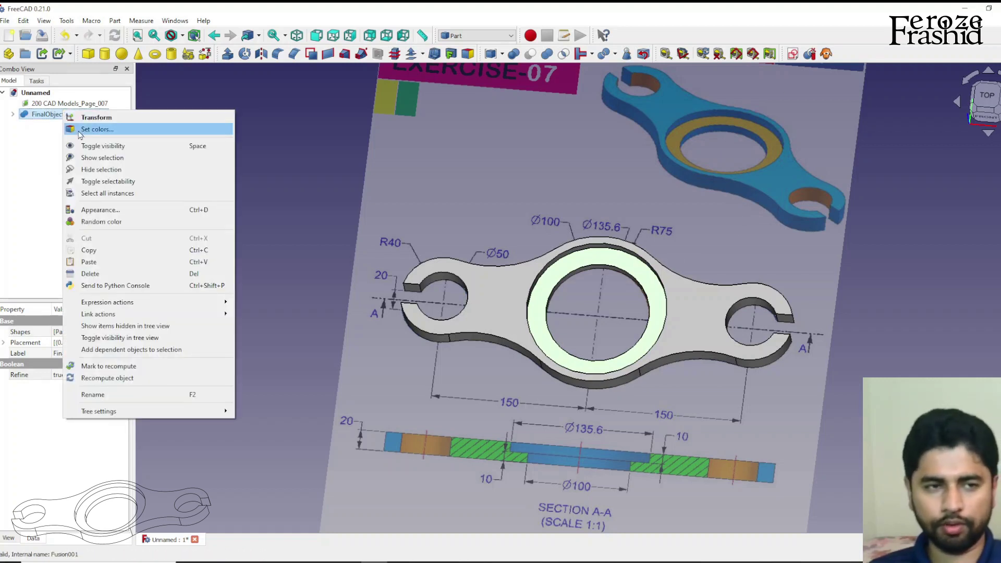
Colour the top recess ring face gold, sampled from the reference picture
{"action": "left_click", "coordinate": [89, 129]}
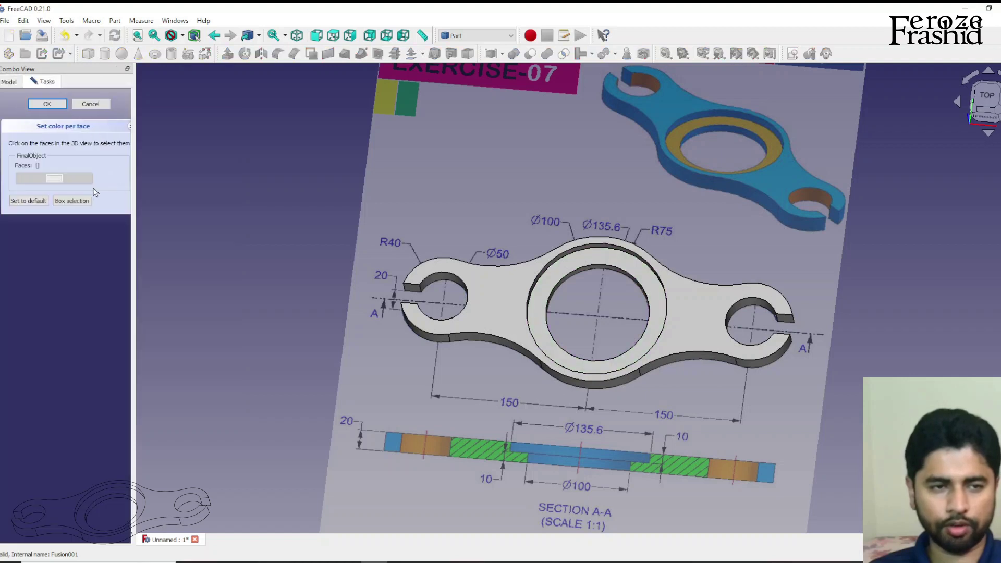
{"action": "left_click", "coordinate": [60, 202]}
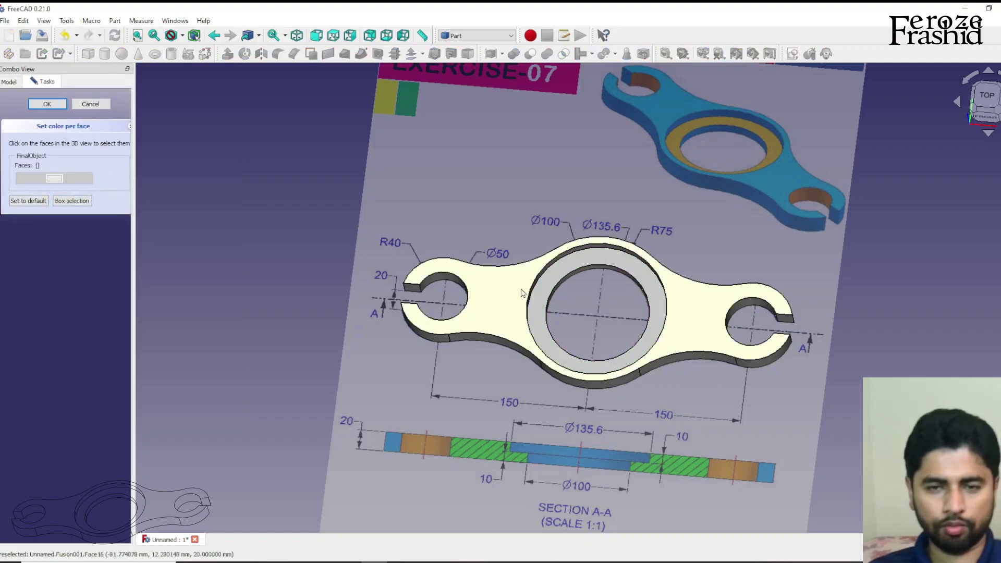
{"action": "left_click", "coordinate": [600, 255]}
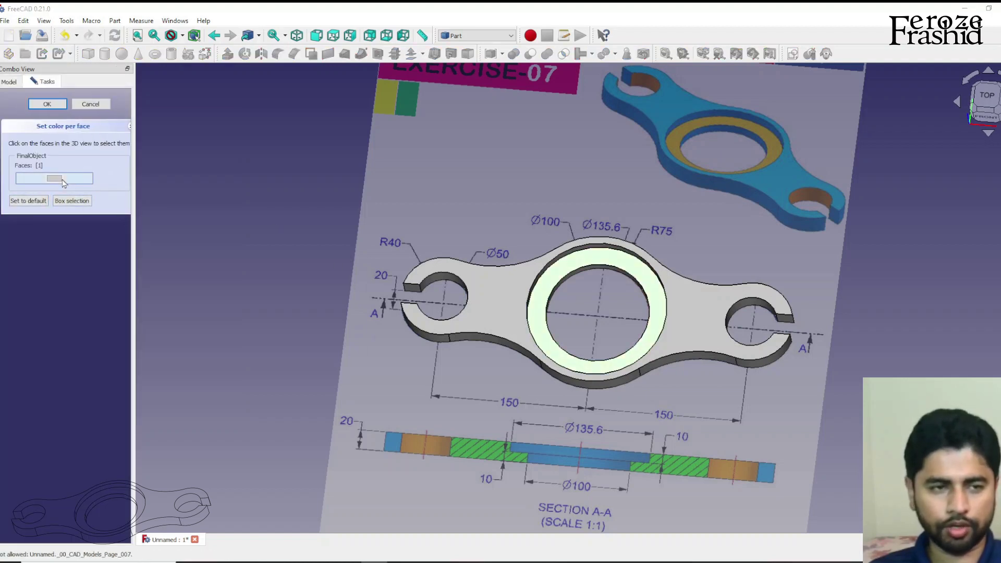
{"action": "left_click", "coordinate": [64, 179]}
{"action": "left_click", "coordinate": [433, 280]}
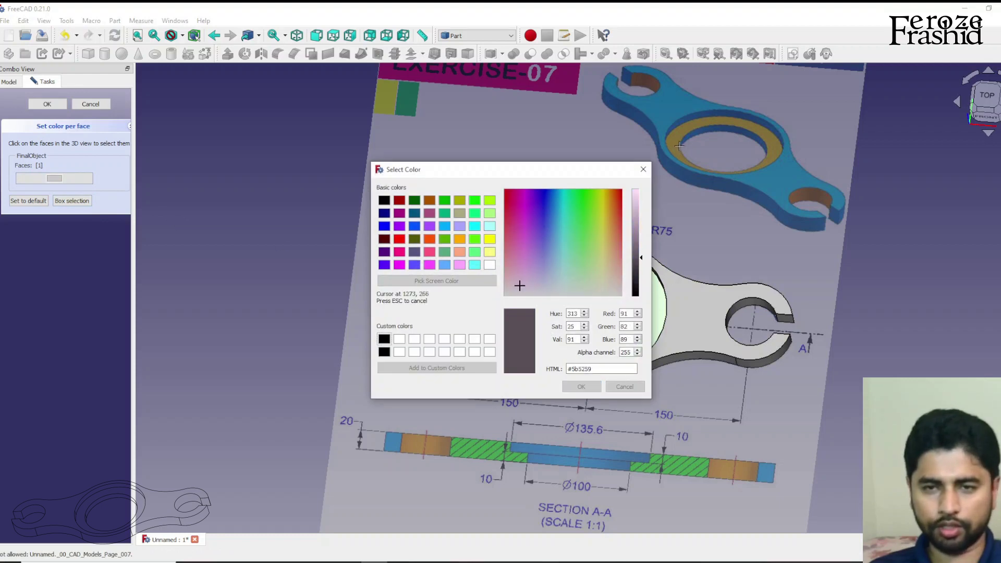
{"action": "left_click", "coordinate": [675, 156]}
{"action": "left_click", "coordinate": [579, 386]}
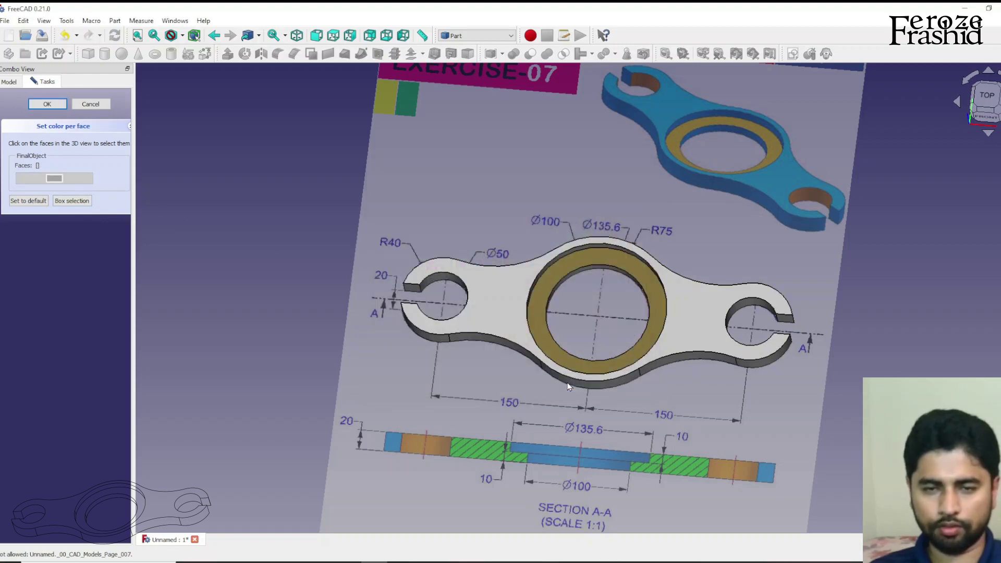
Colour both slot holes' inner faces brown (#5e493d) sampled from the reference
{"action": "left_click", "coordinate": [742, 310]}
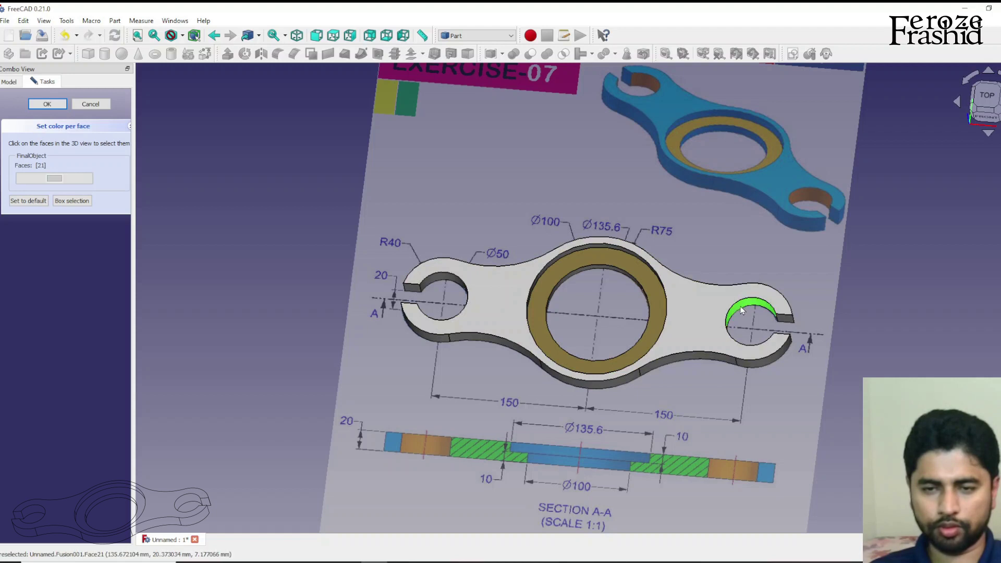
{"action": "left_click", "coordinate": [446, 279]}
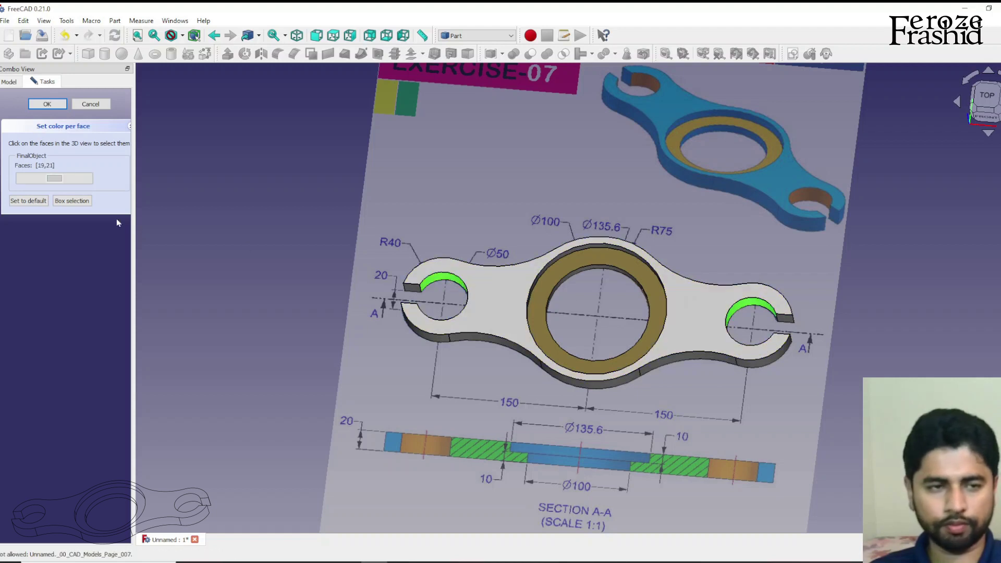
{"action": "left_click", "coordinate": [55, 178]}
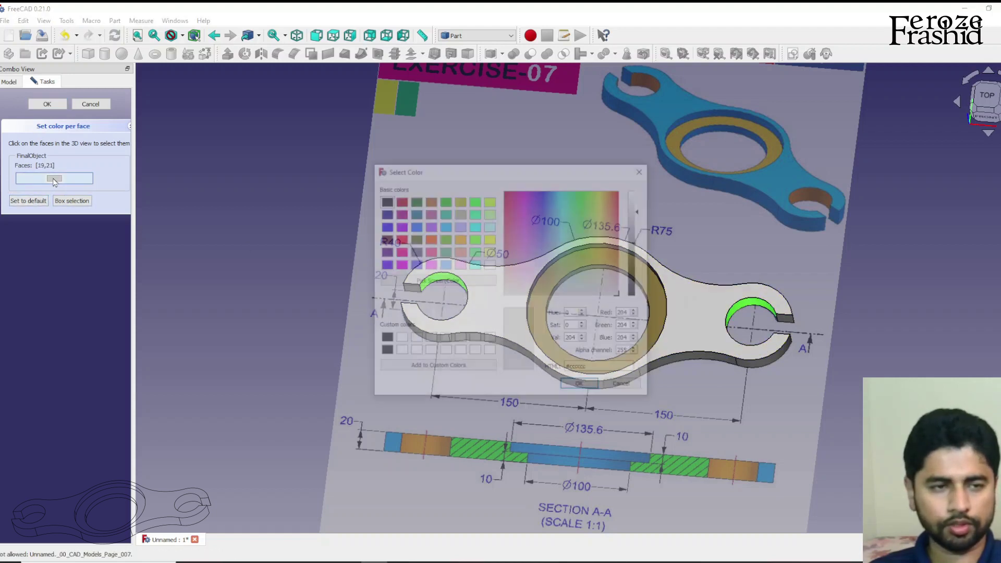
{"action": "left_click", "coordinate": [436, 281]}
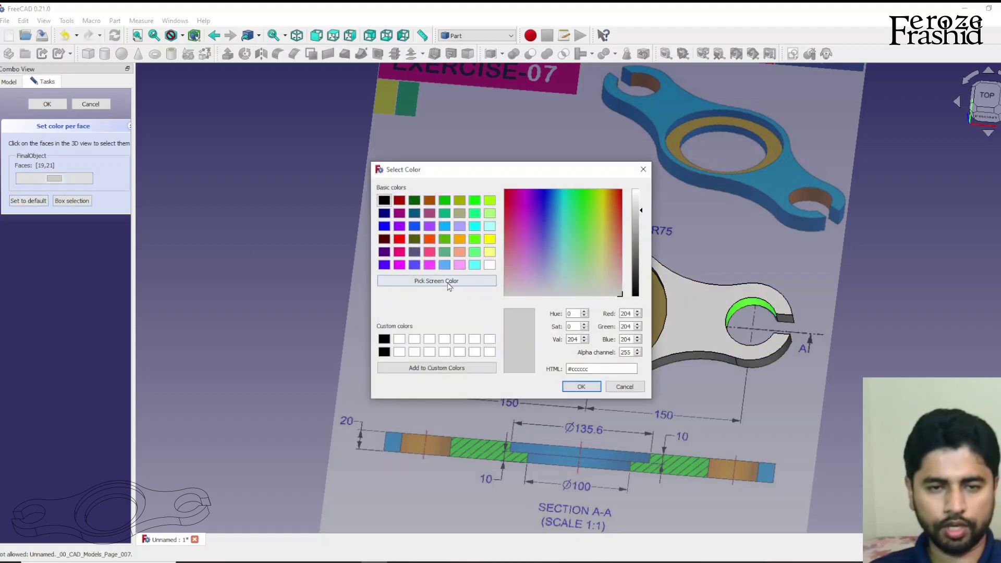
{"action": "left_click", "coordinate": [812, 199]}
{"action": "left_click", "coordinate": [581, 386]}
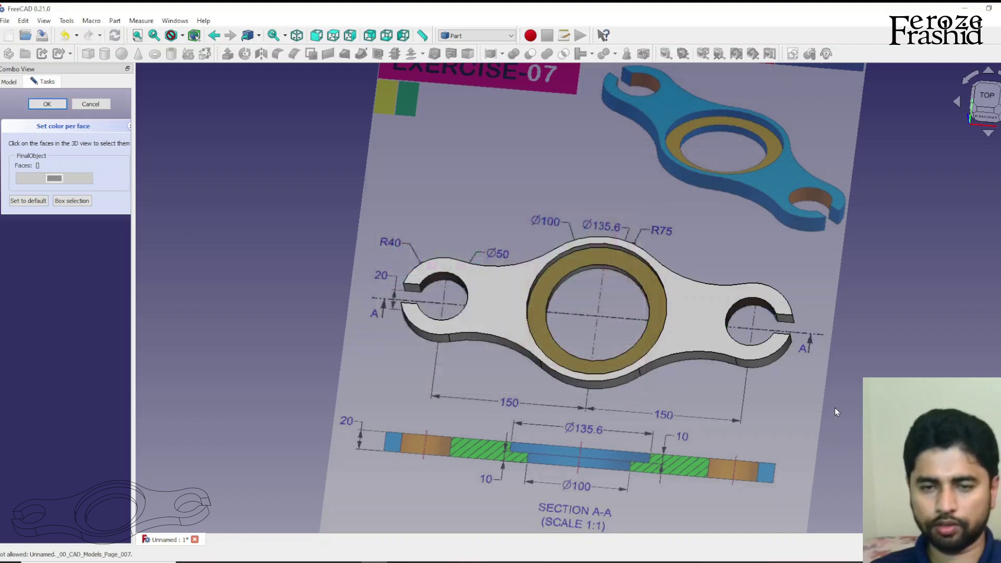
{"action": "middle_click_drag", "start_coordinate": [835, 412], "coordinate": [639, 350]}
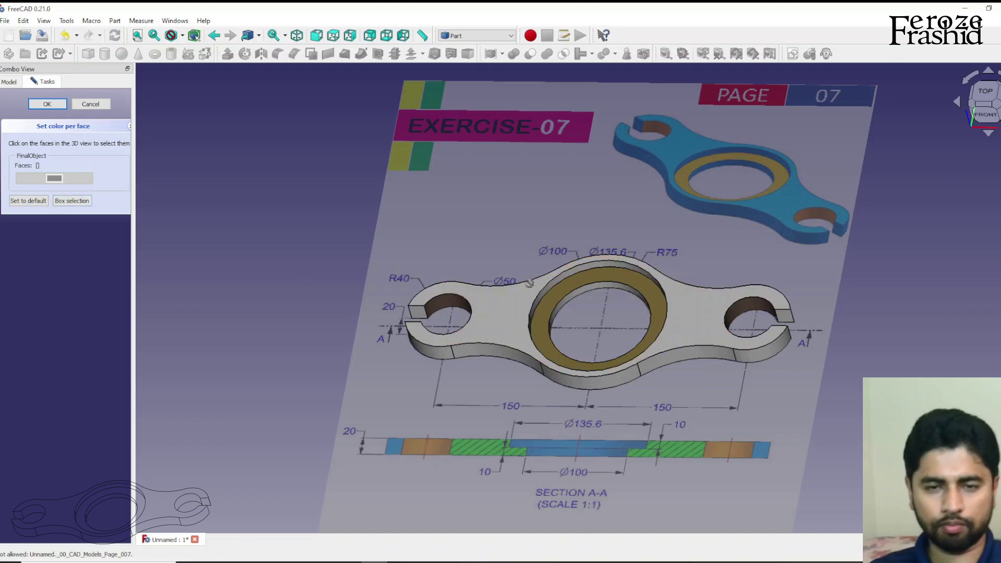
Orbit and zoom the coloured link plate to a low tilted view showing its recess
{"action": "middle_click_drag", "start_coordinate": [676, 399], "coordinate": [693, 339]}
{"action": "scroll", "coordinate": [760, 381], "scroll_direction": "up", "scroll_amount": 5}
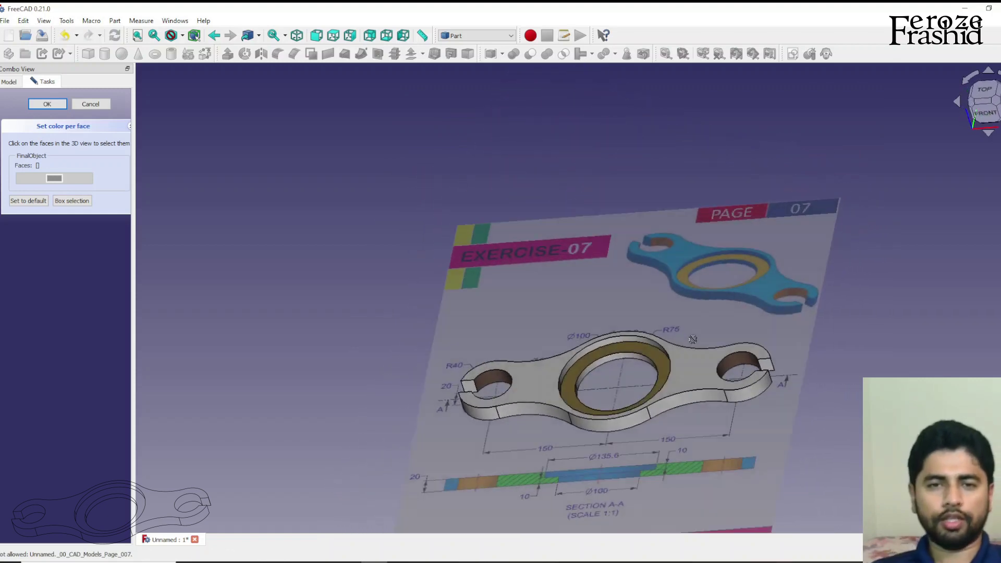